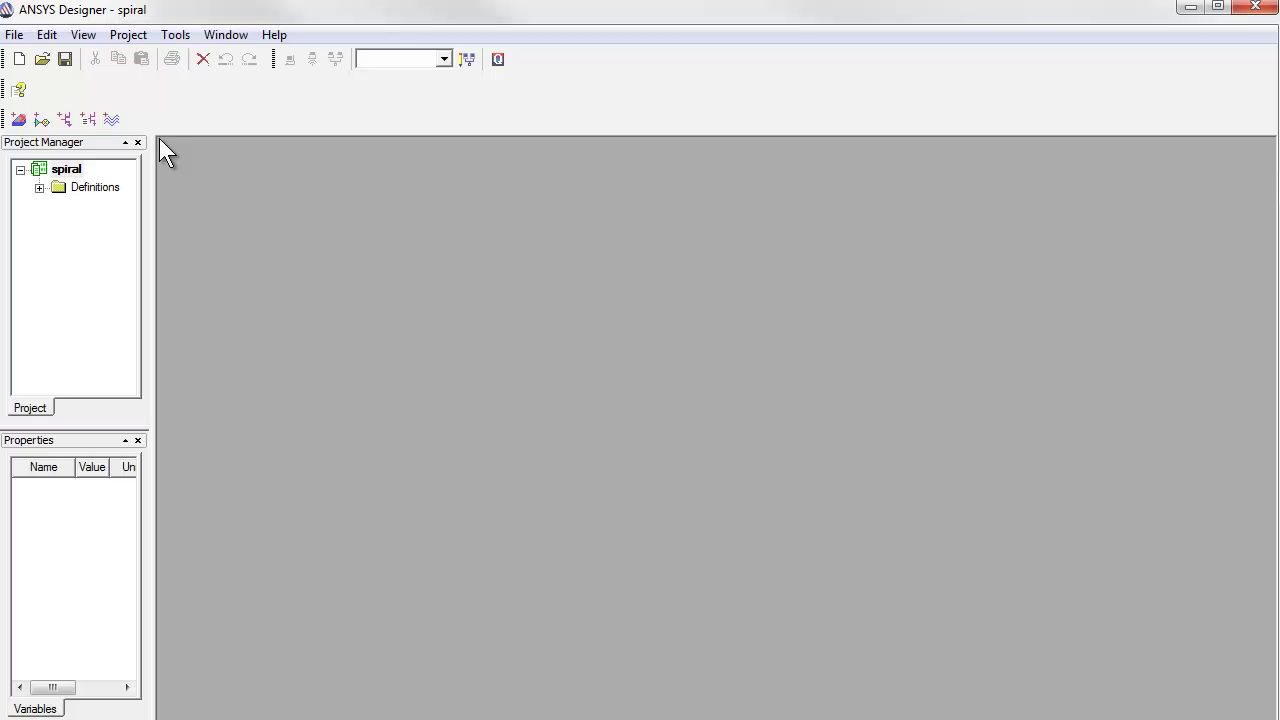
Insert EMDesign1 into the spiral project with no technology file, leaving an empty layout.
click(128, 36)
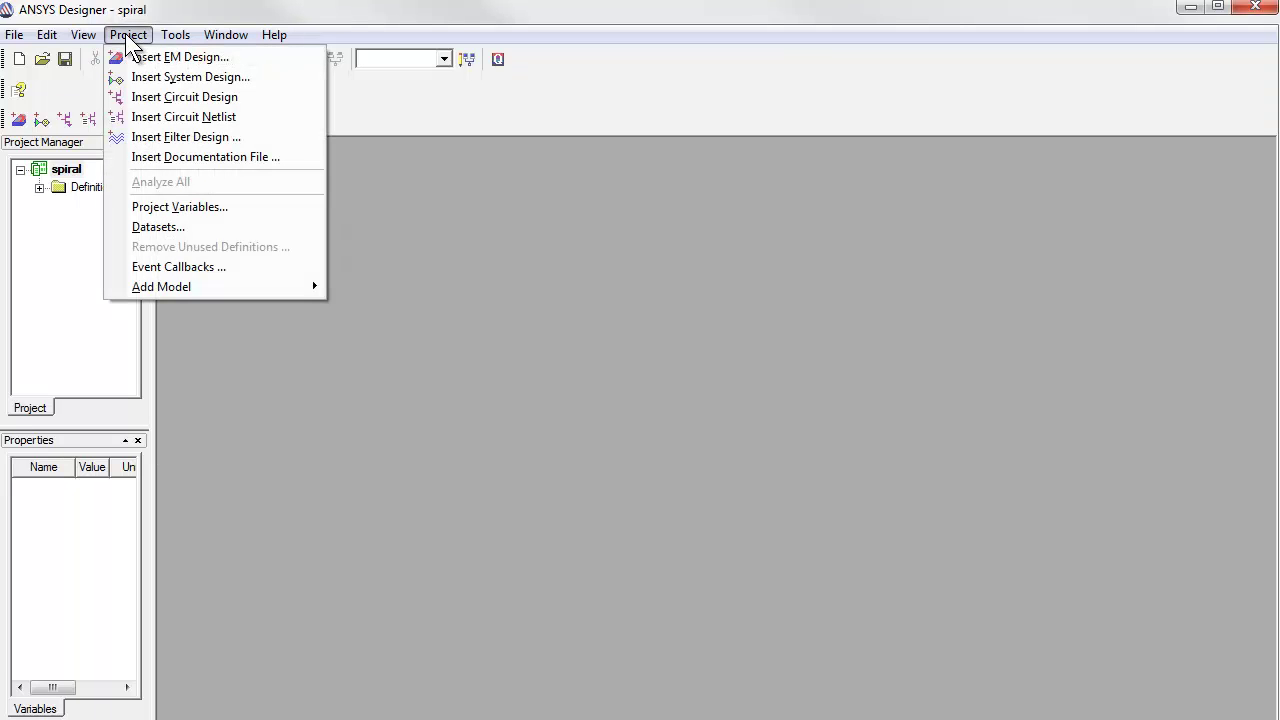
click(241, 56)
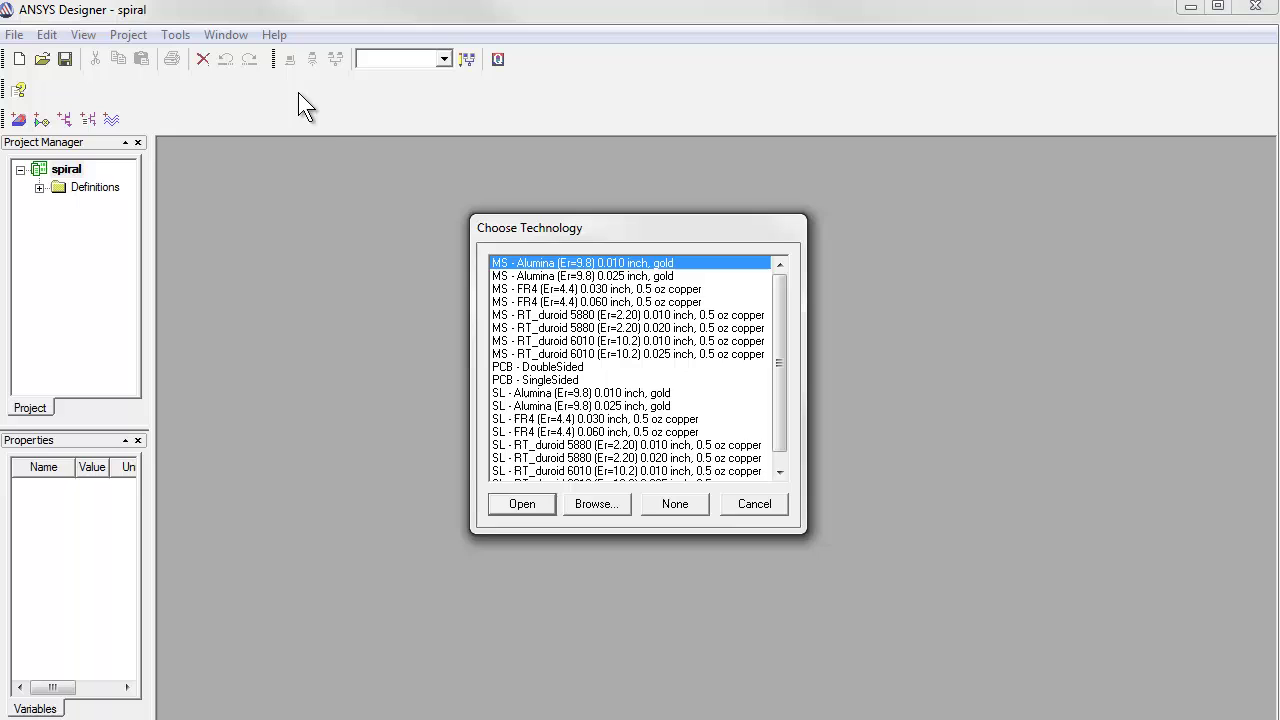
click(523, 380)
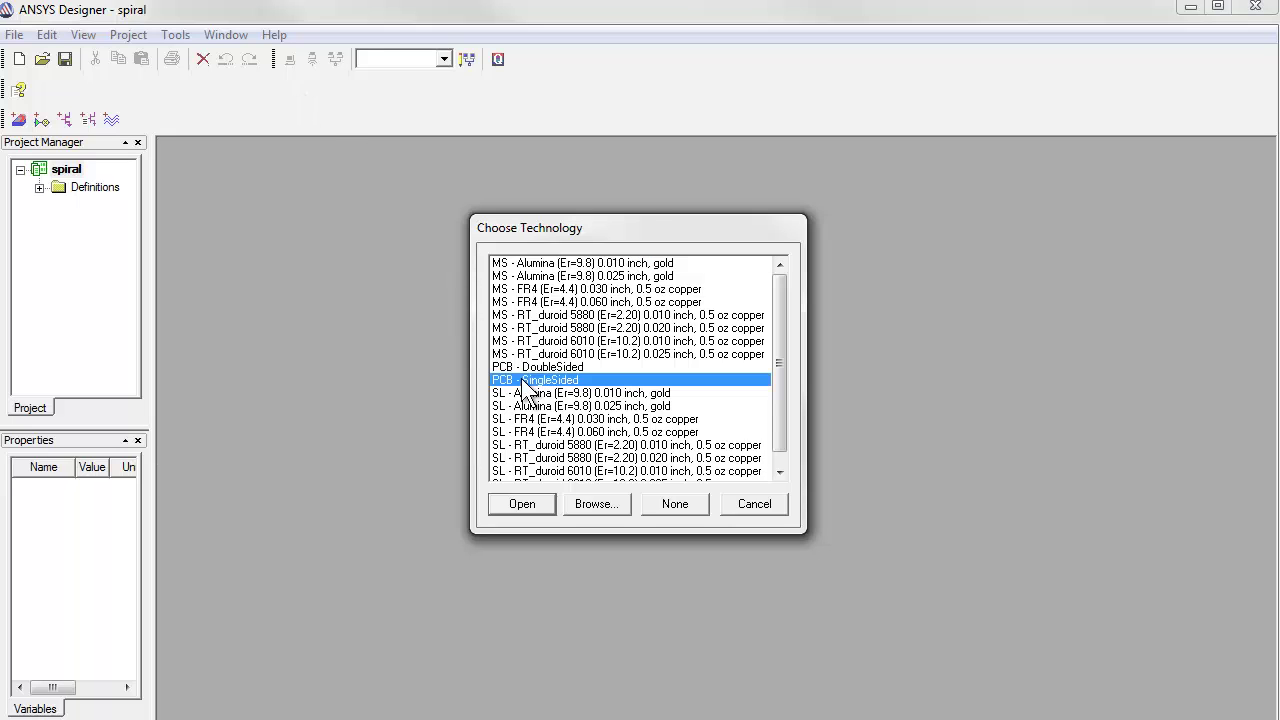
click(682, 505)
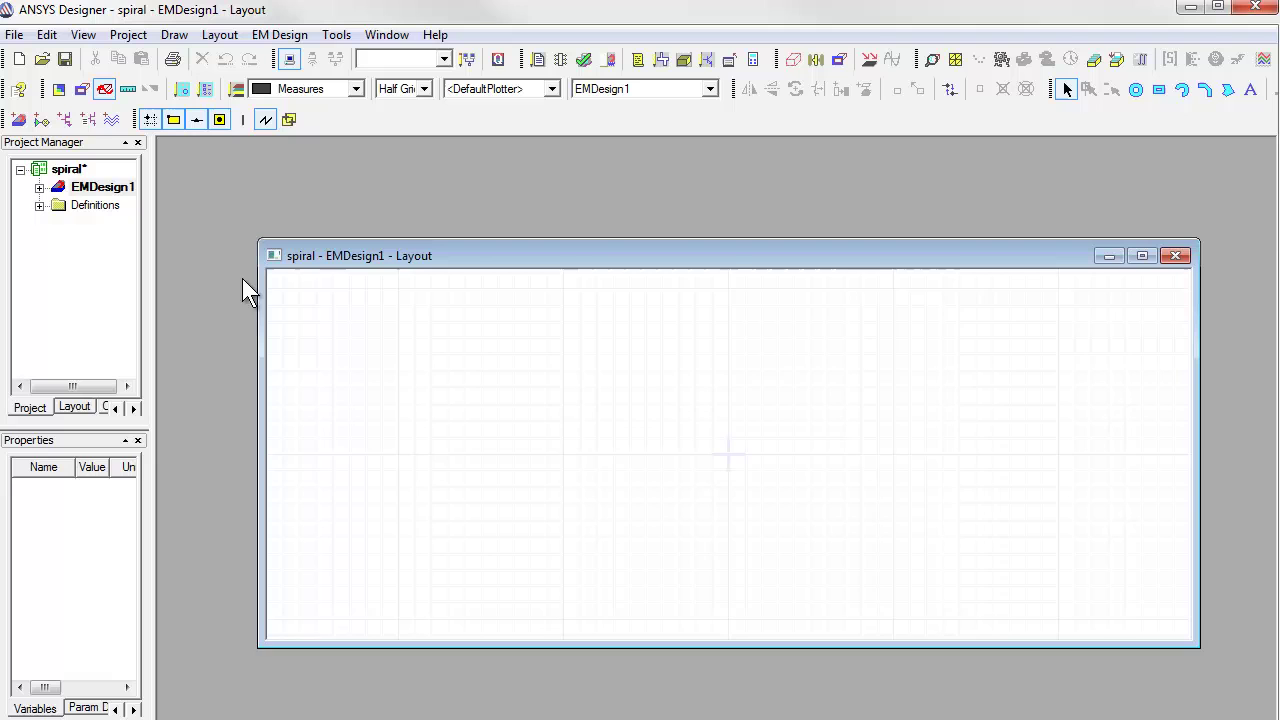
Import the 8-layer stackup from cmos_tmp.xml in the layer editor and apply it.
click(236, 89)
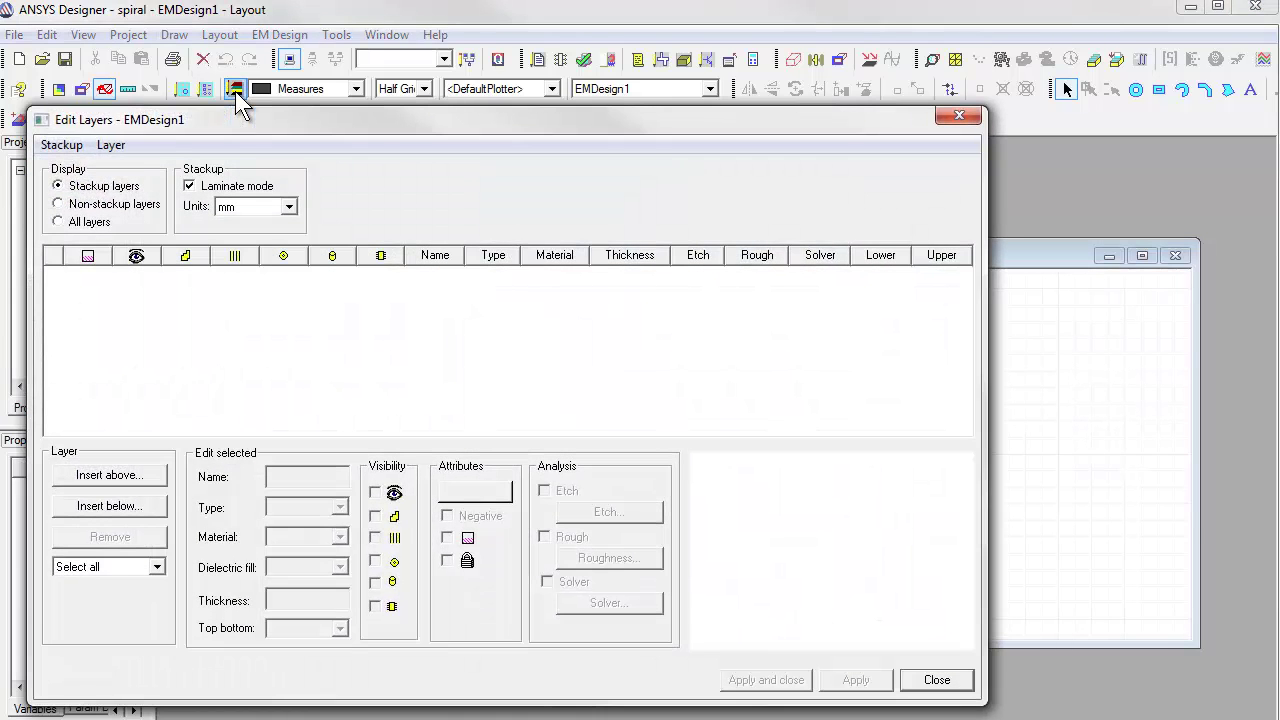
click(70, 147)
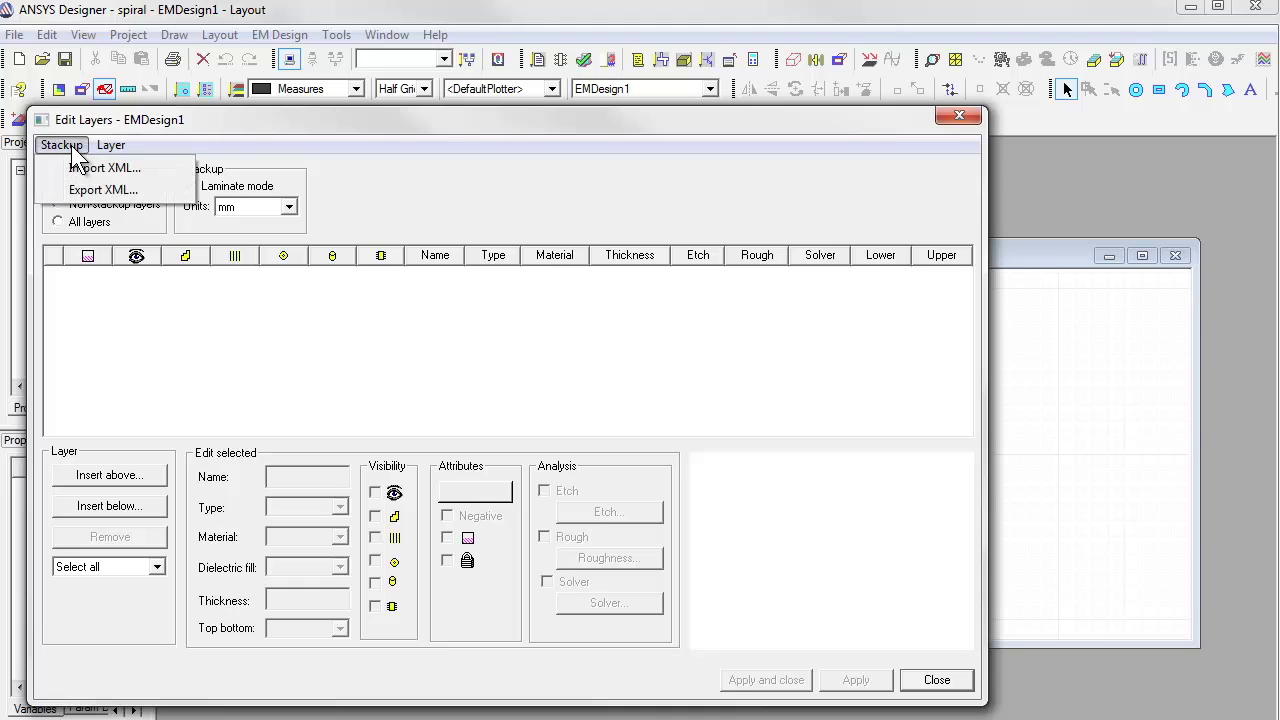
click(58, 166)
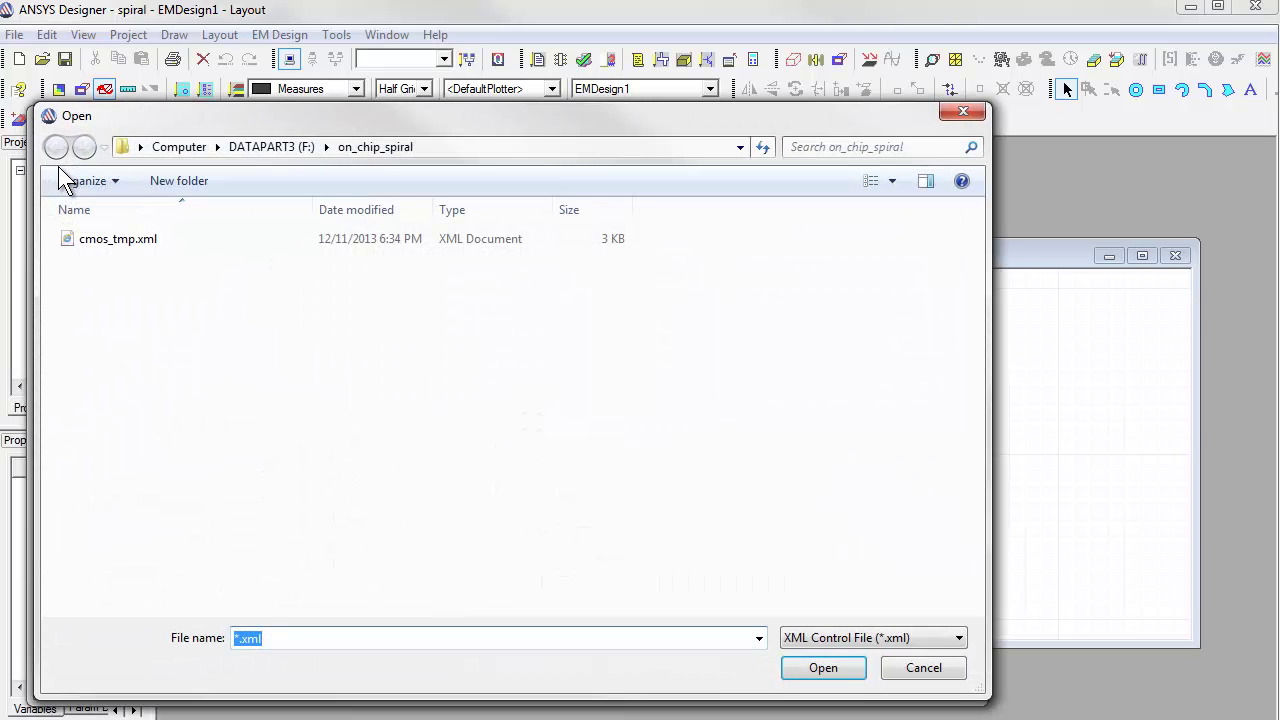
click(94, 239)
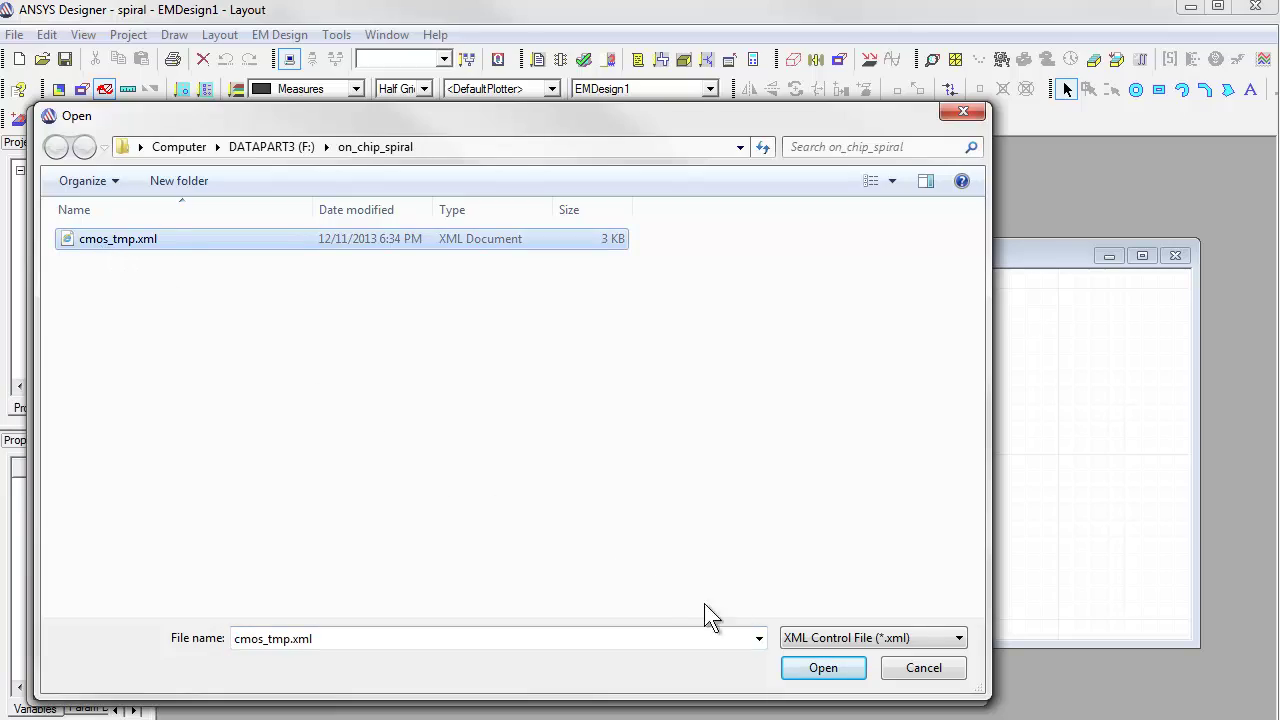
click(824, 669)
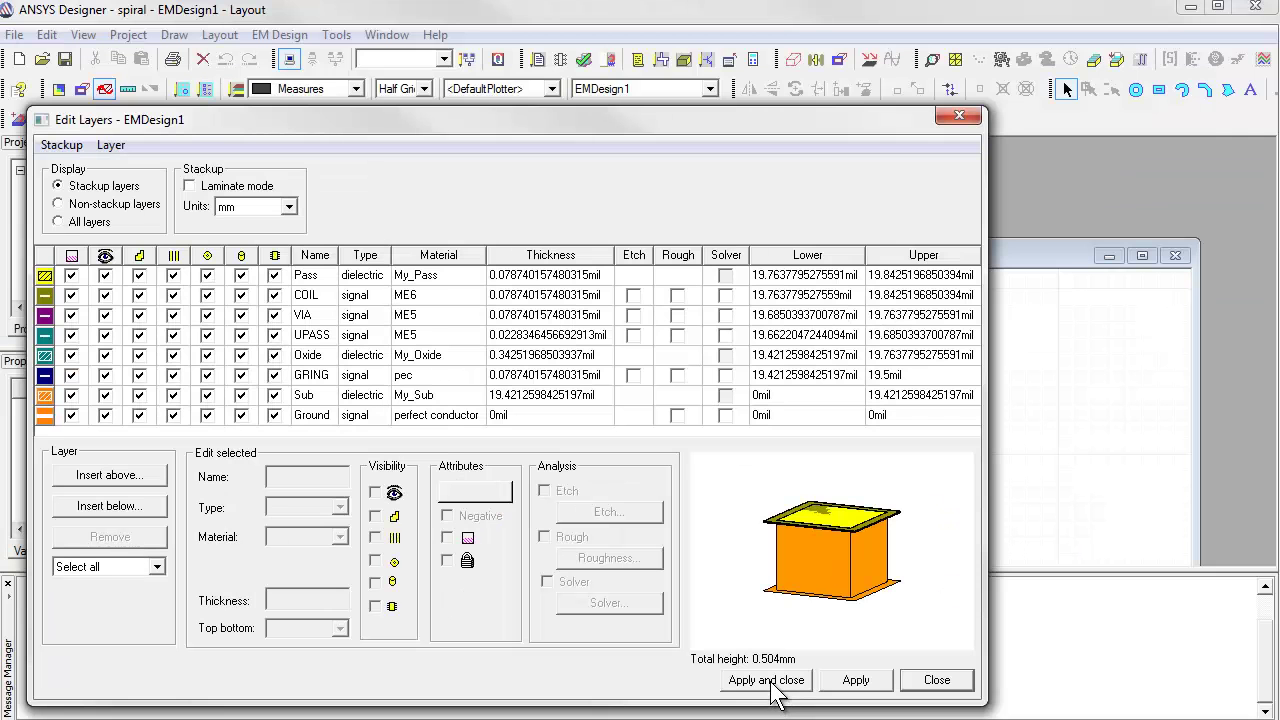
click(945, 706)
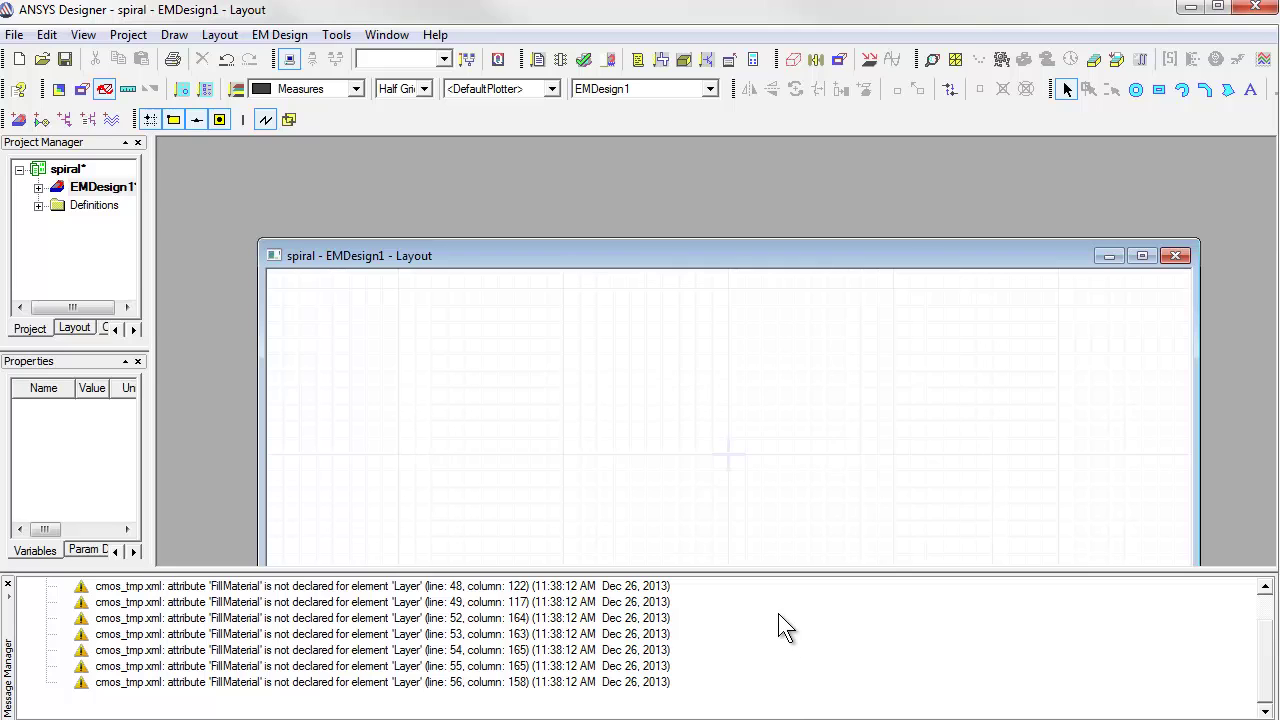
Maximize the layout, close the message log, and start a GDSII import of spiral.gds.
click(1142, 256)
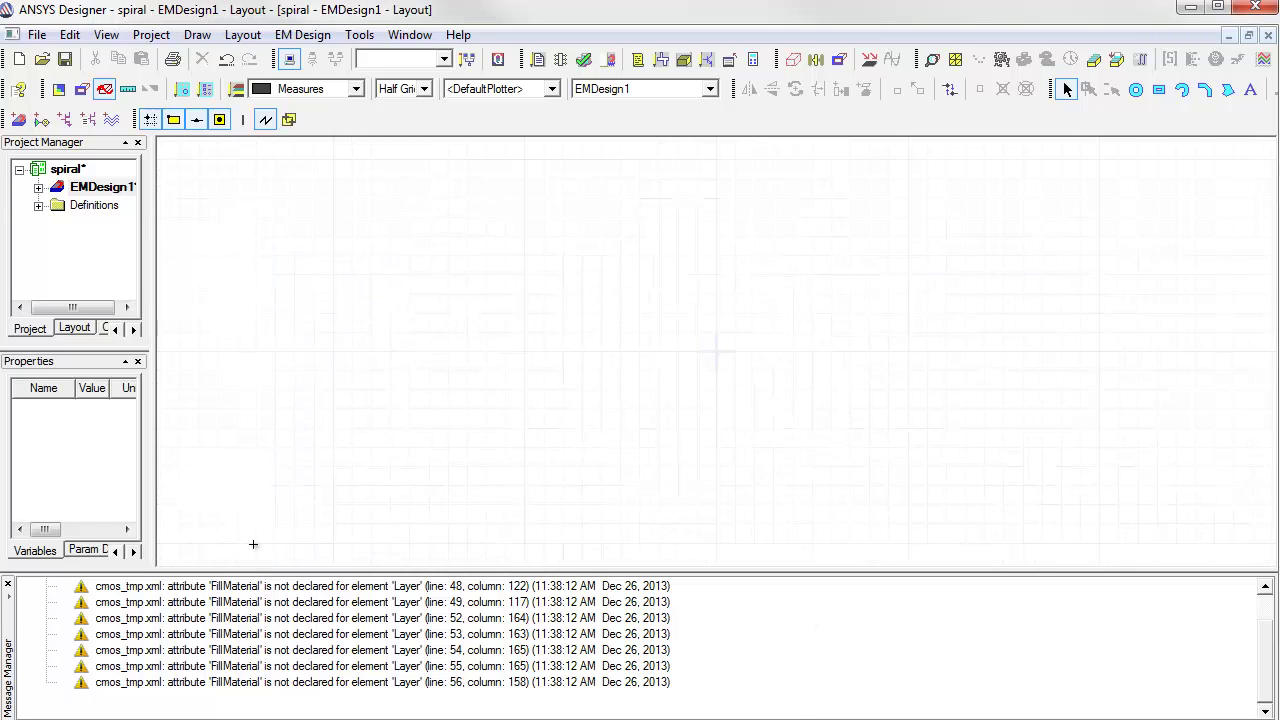
click(8, 585)
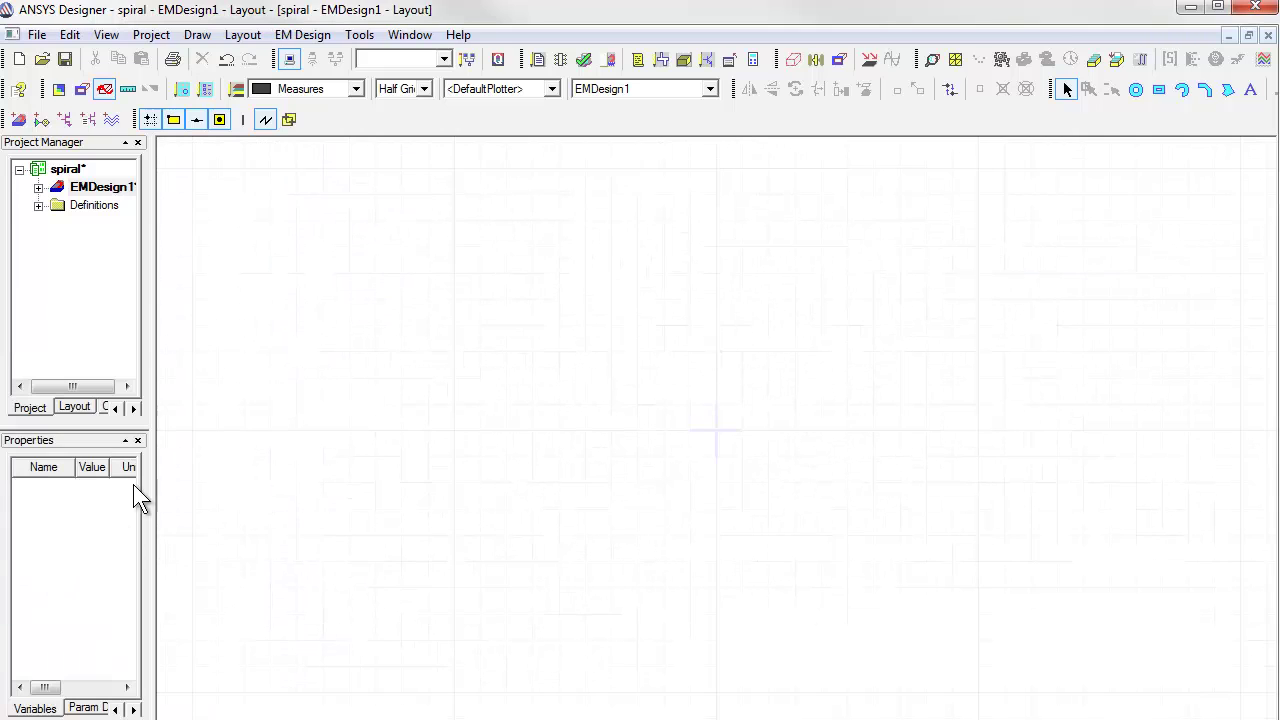
click(38, 36)
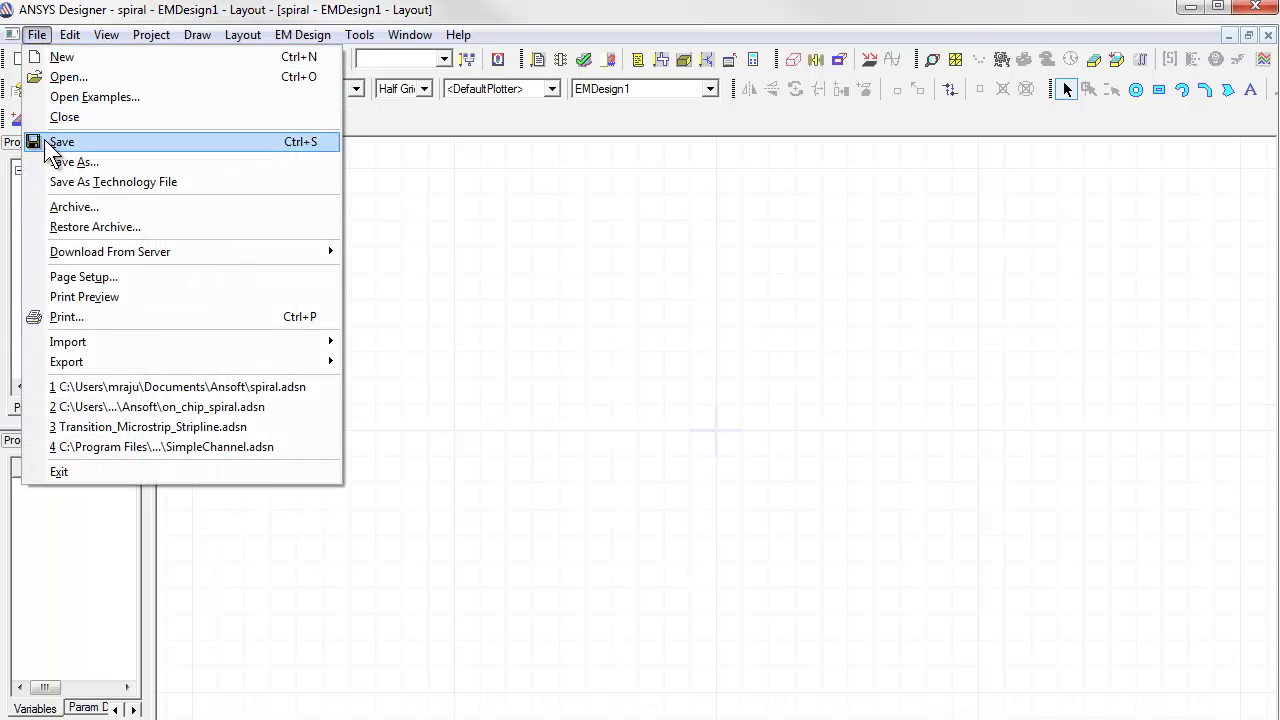
mouse_move(100, 343)
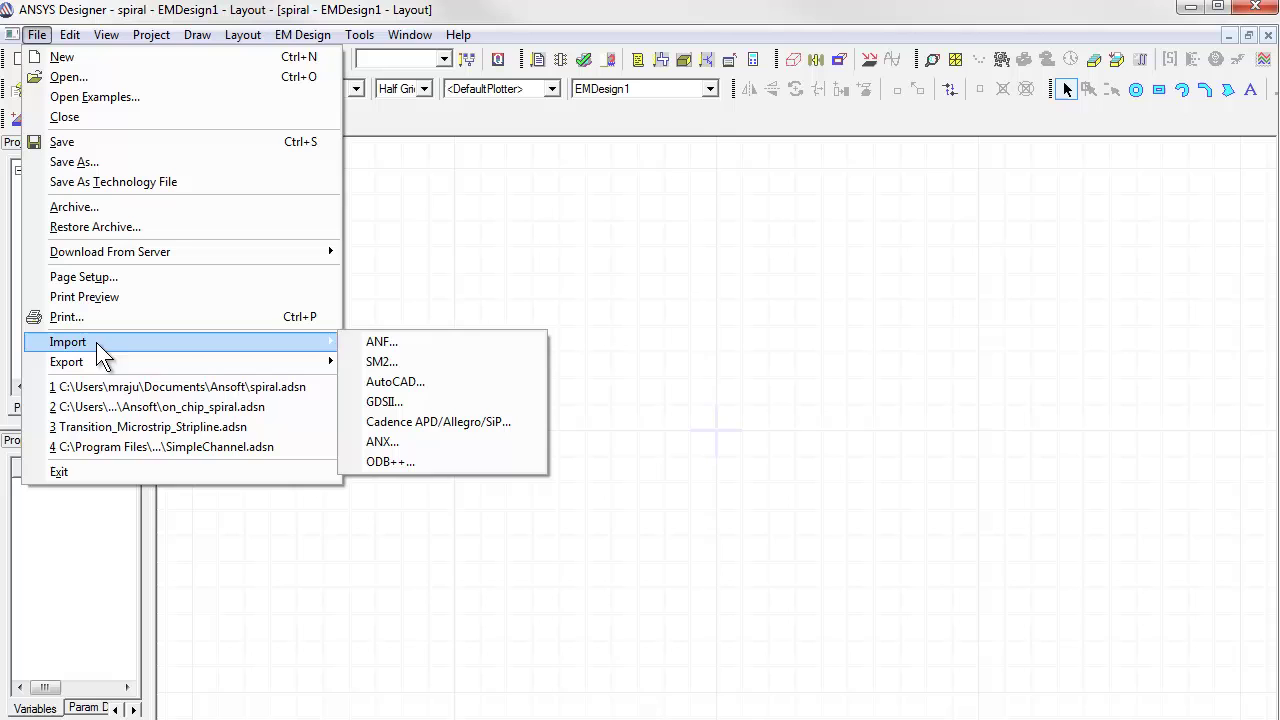
click(459, 408)
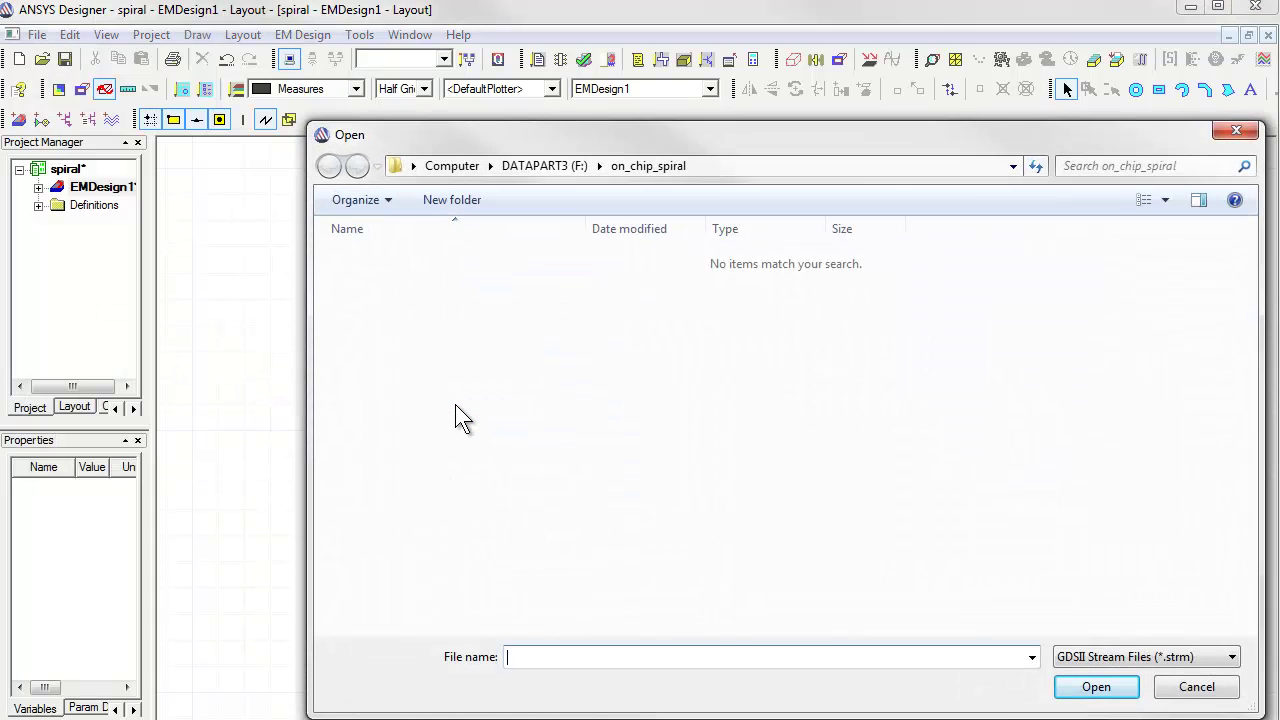
click(1075, 660)
click(1068, 697)
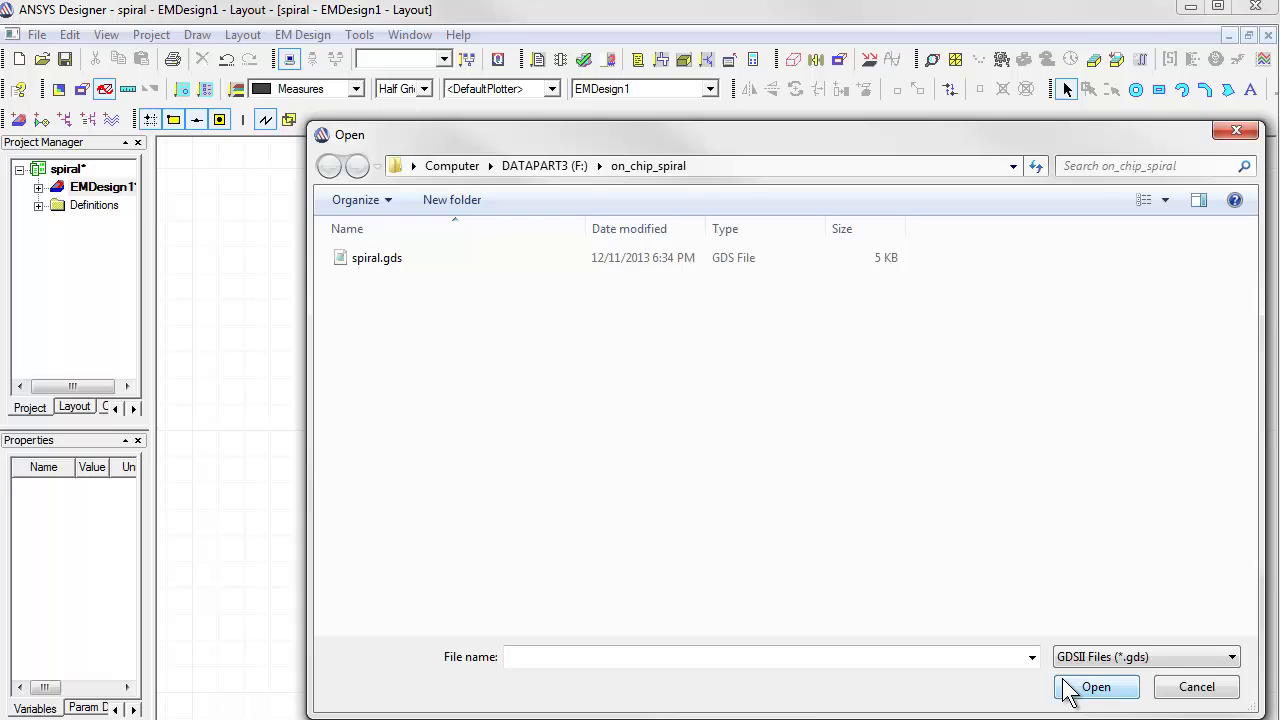
click(640, 258)
Import the spiral using layermap.layermap to map GDSII layers 4–6 to COIL, VIA and UPASS.
click(1096, 687)
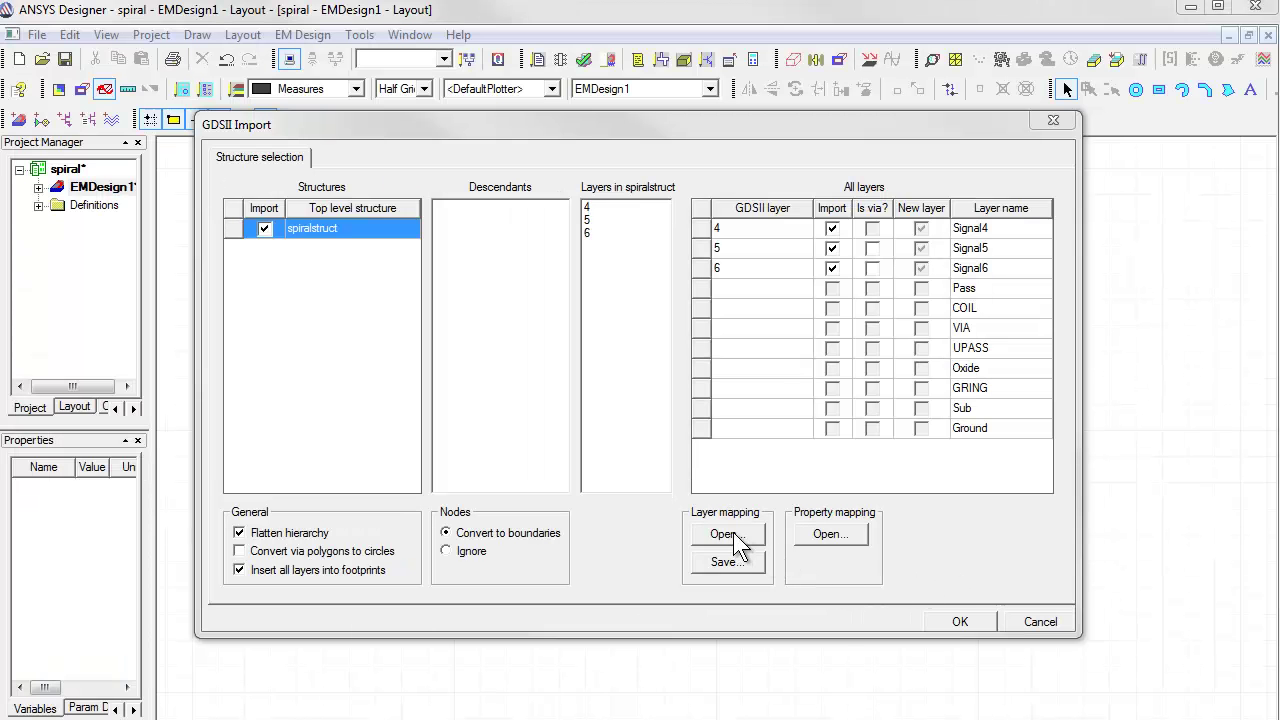
click(733, 536)
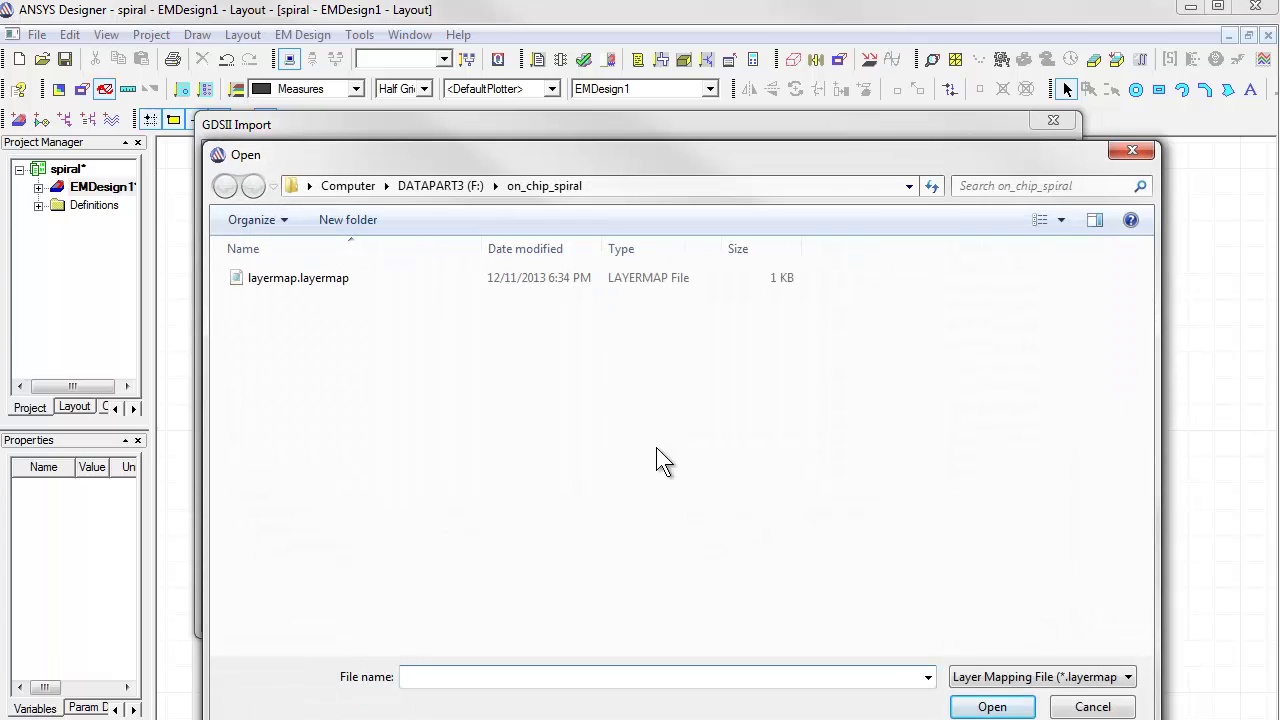
click(561, 272)
click(992, 707)
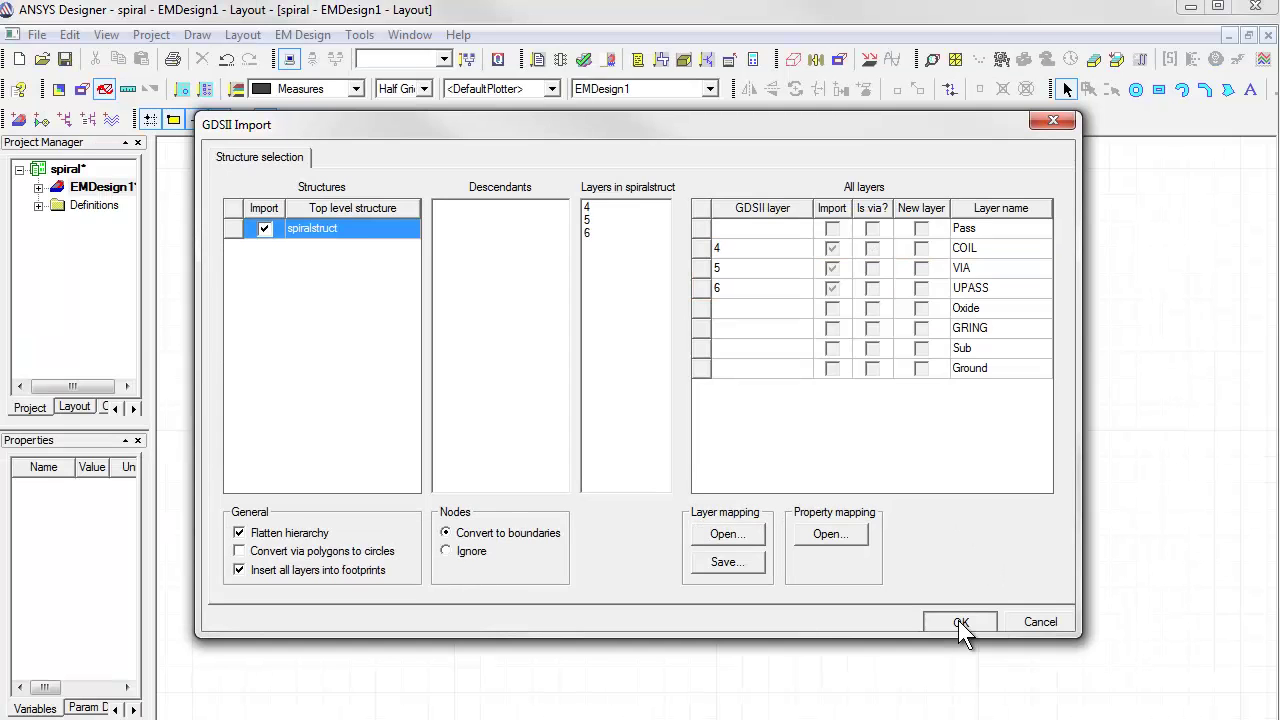
click(988, 646)
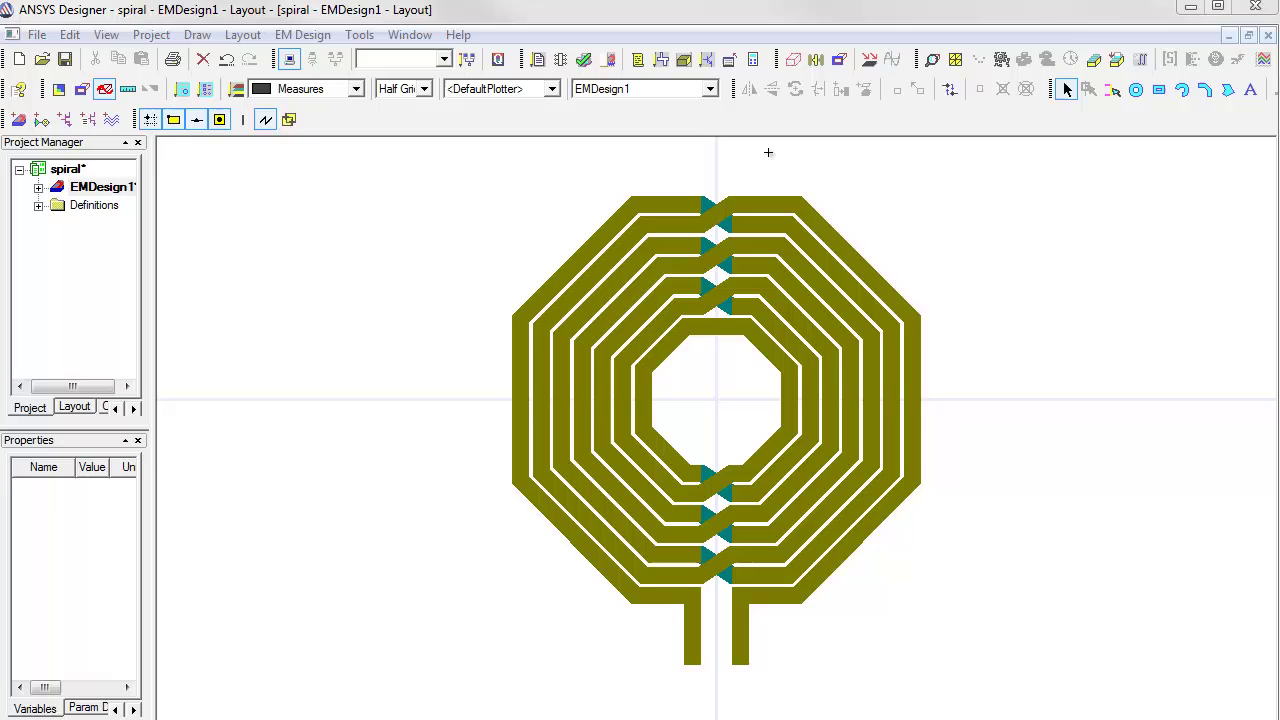
Show the spiral in Layout3D, orbit to a lower angle, and fit the whole drawing.
click(684, 61)
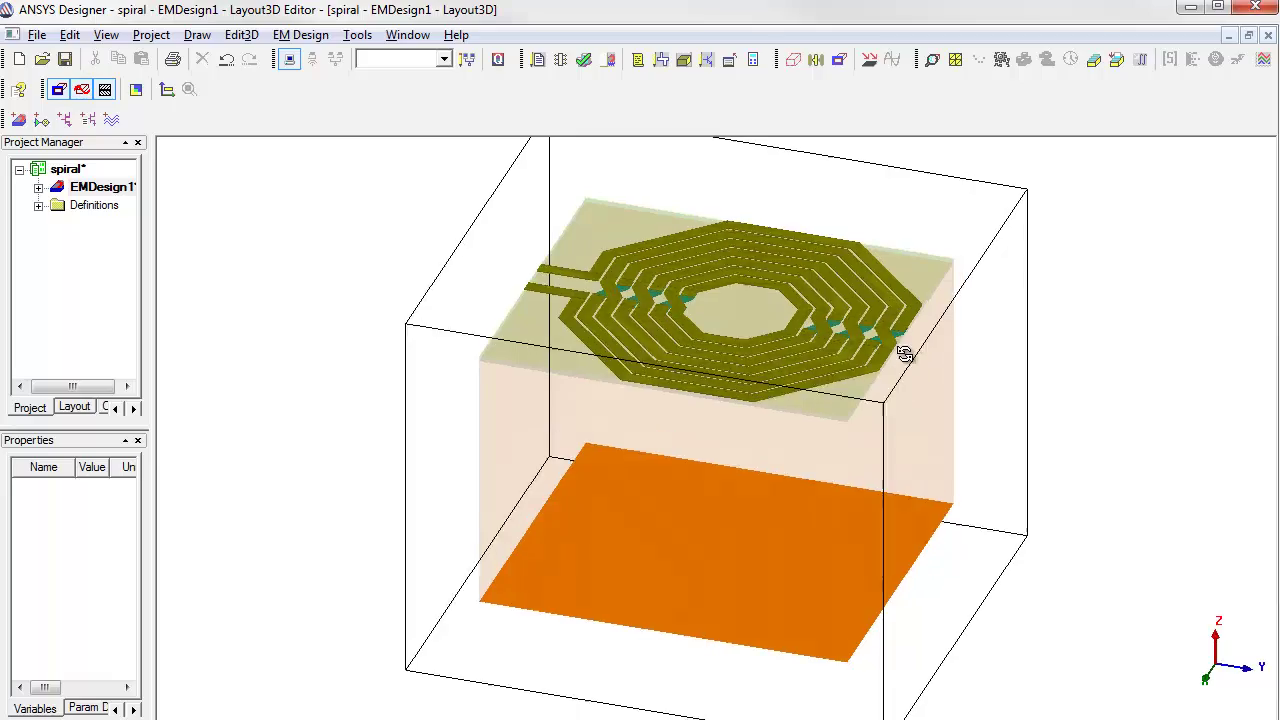
mouse_move(903, 354)
mouse_down()
mouse_move(930, 320)
mouse_move(889, 354)
mouse_move(880, 317)
mouse_move(974, 370)
mouse_move(945, 400)
mouse_move(1009, 397)
mouse_move(1009, 380)
mouse_move(629, 317)
mouse_move(629, 394)
mouse_move(734, 386)
mouse_move(715, 432)
mouse_move(534, 434)
mouse_move(571, 464)
mouse_move(589, 426)
mouse_up()
scroll(797, 362, up, 3)
key(ctrl+d)
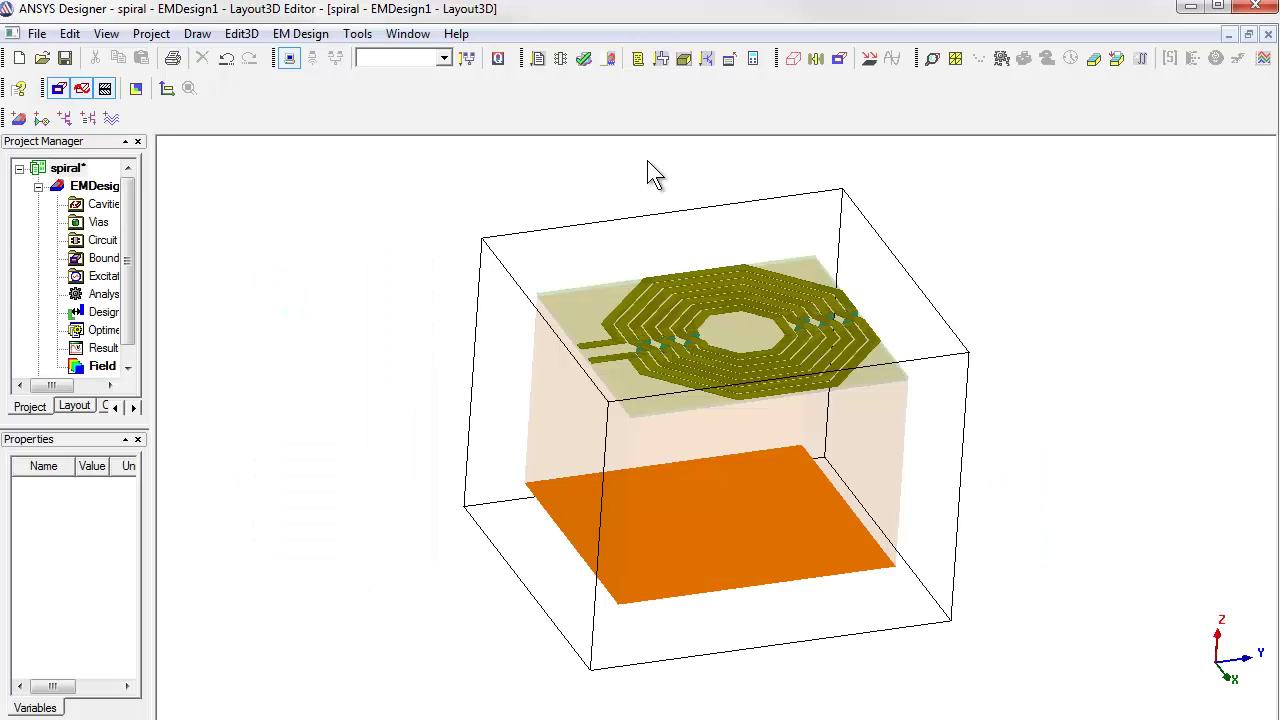
Return to the 2D layout and box-select the whole spiral around its feed leads.
click(661, 58)
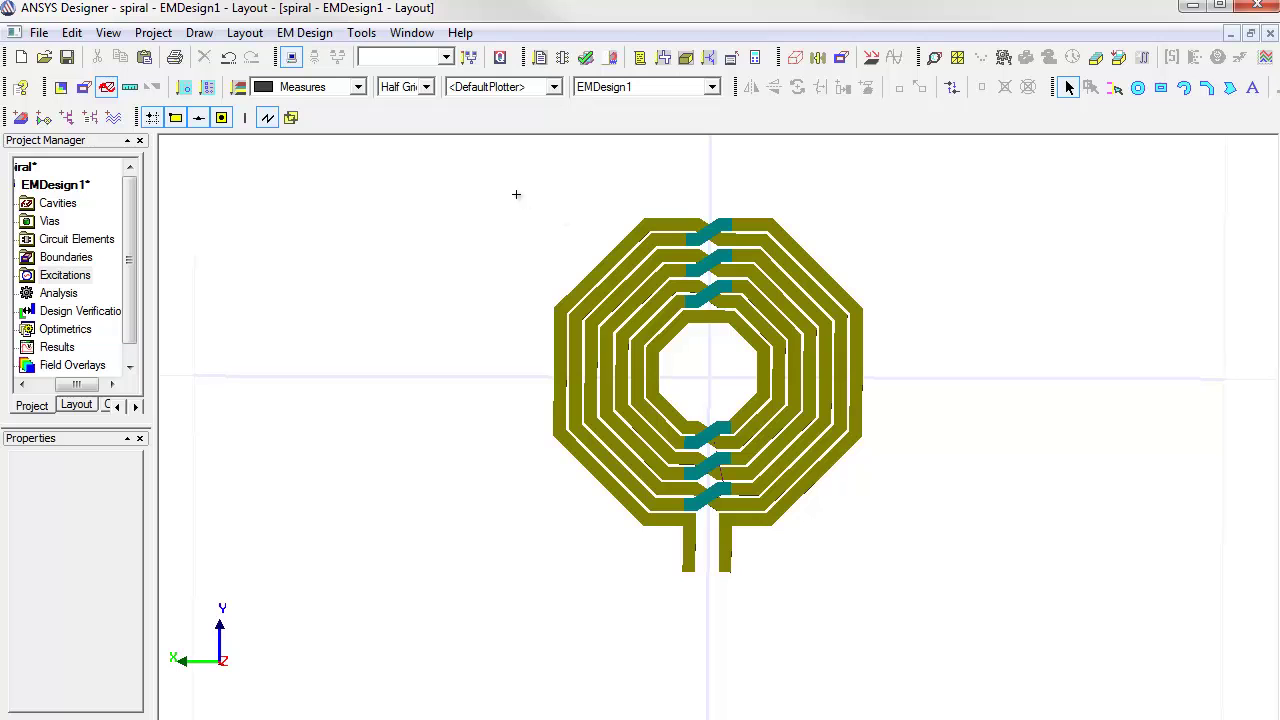
drag(516, 192, 912, 591)
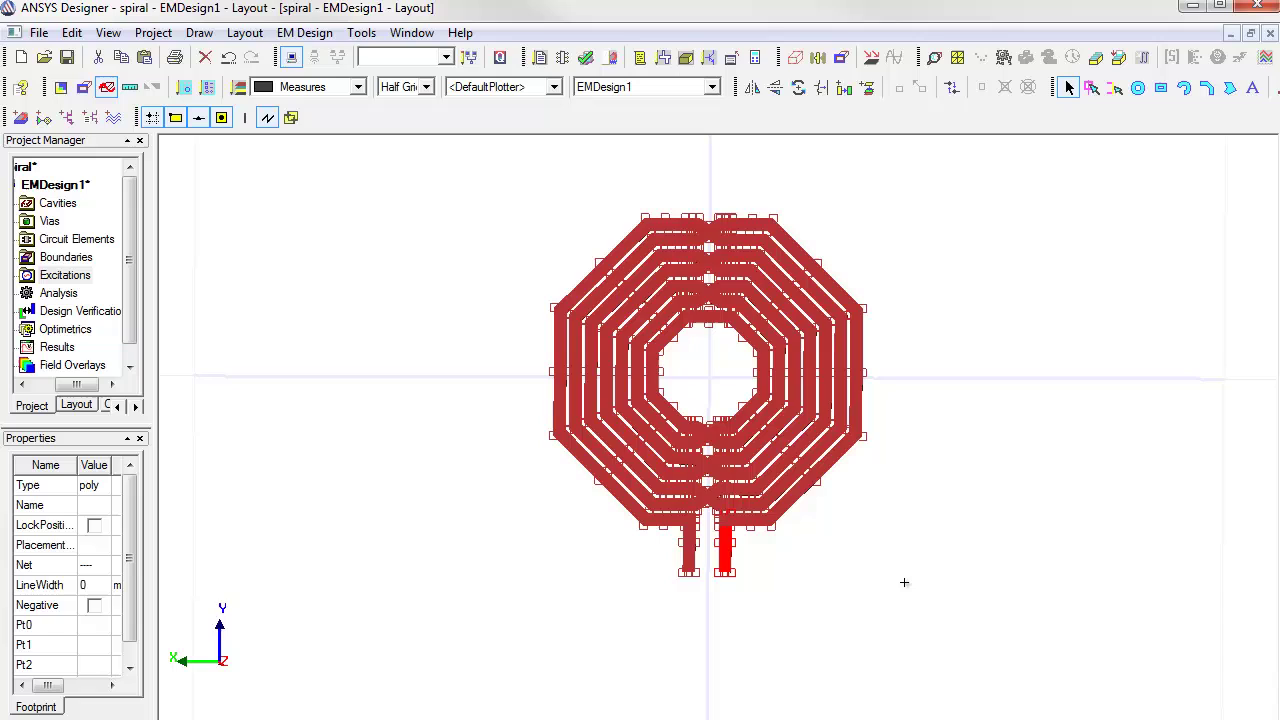
click(199, 32)
Draw a rectangular return bar below both terminals, from the left lead past the right.
mouse_move(215, 55)
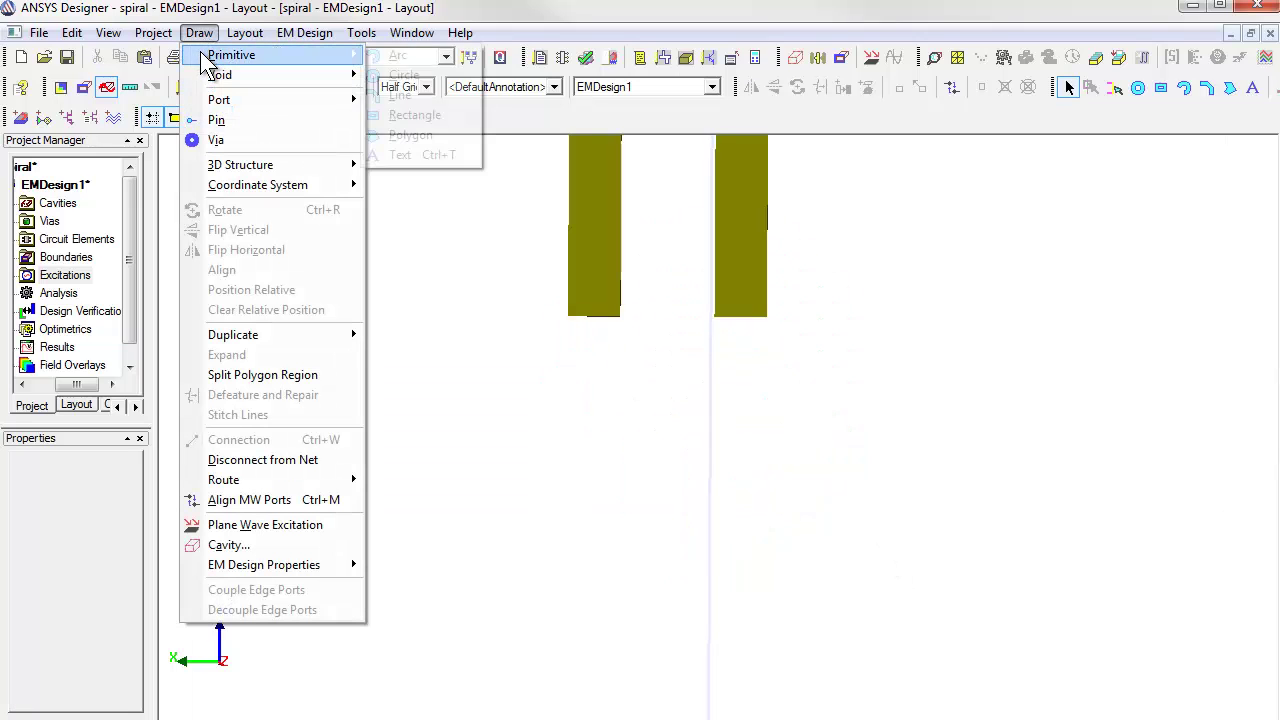
click(449, 115)
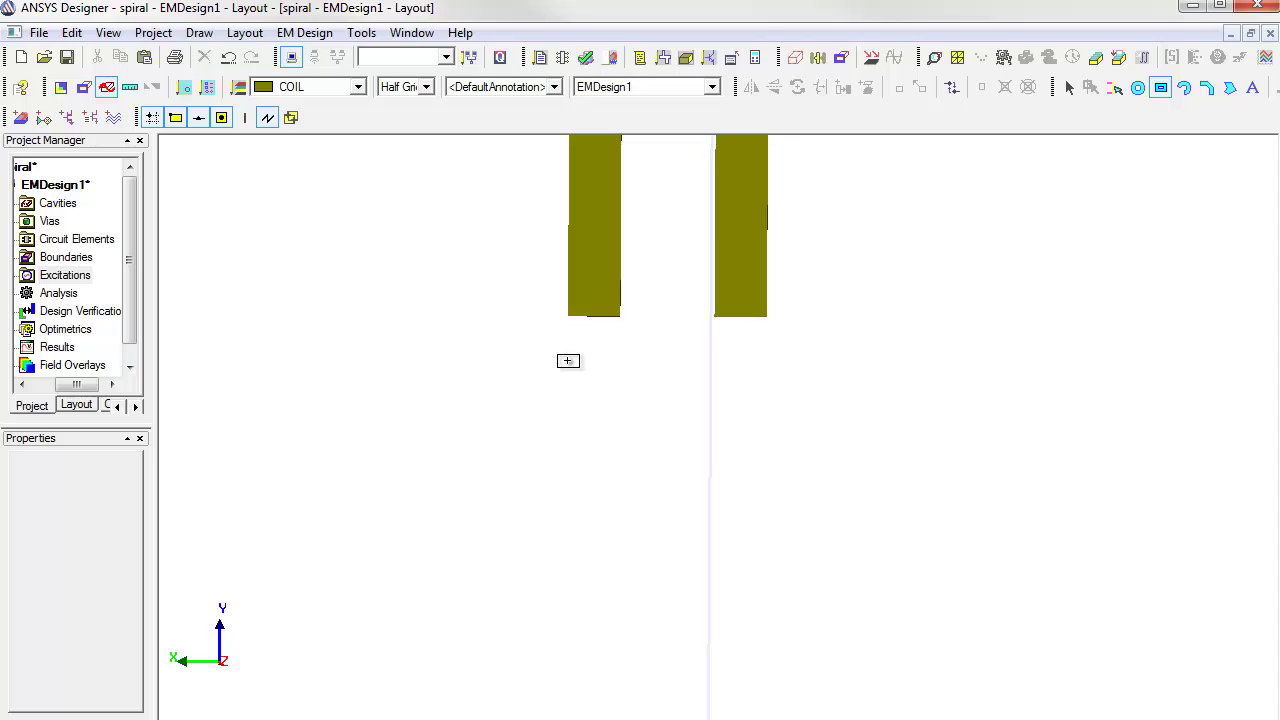
click(567, 360)
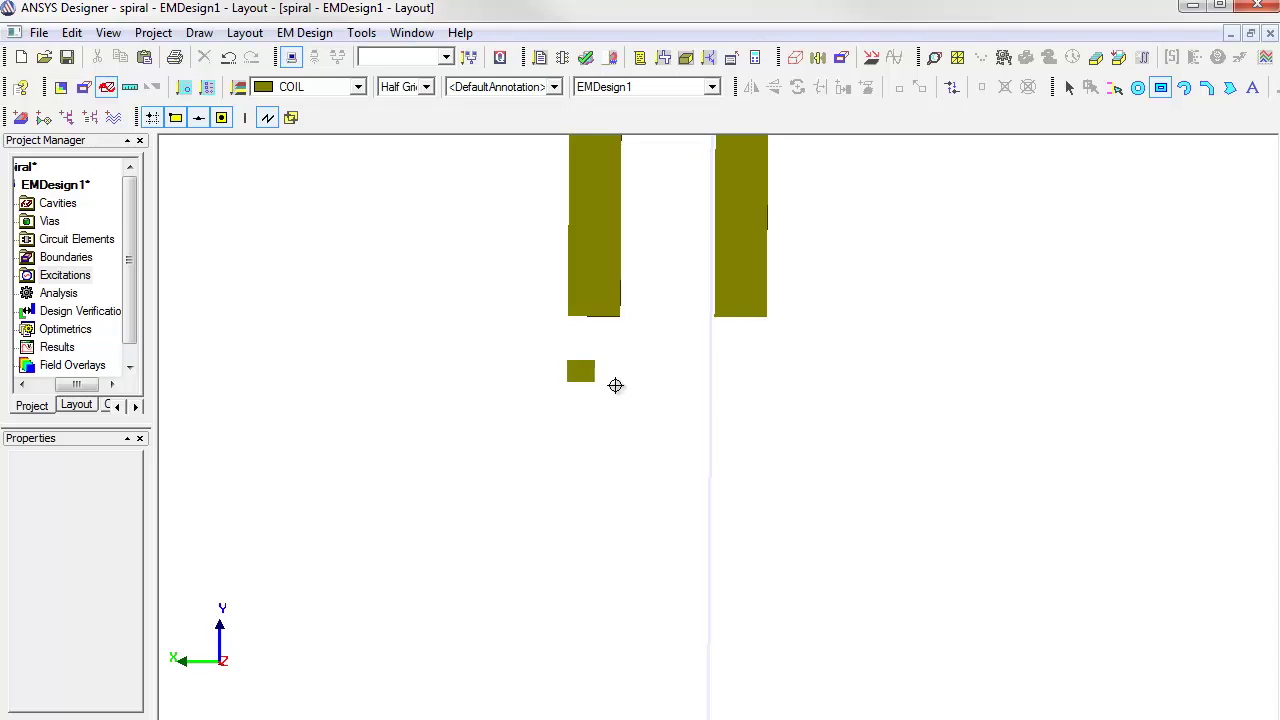
click(772, 395)
click(863, 397)
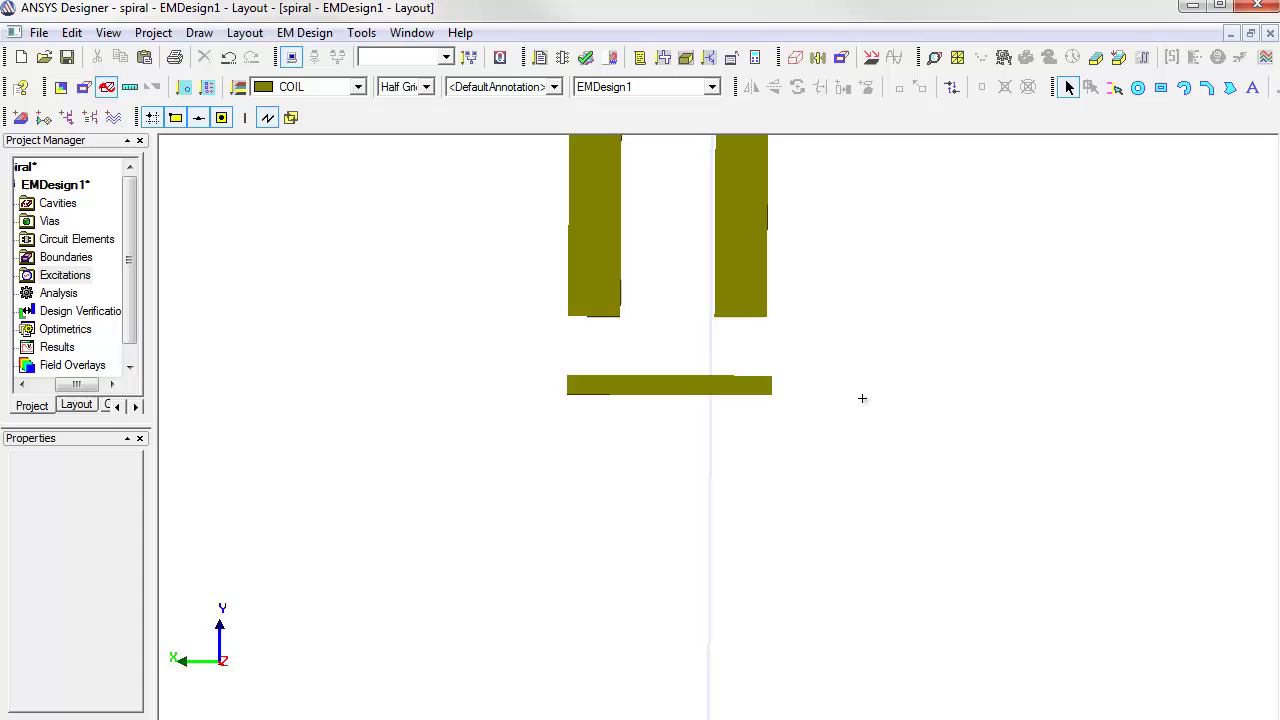
click(772, 385)
key(Escape)
Draw a small rectangular pad and move it onto the bar's left end.
click(205, 34)
mouse_move(215, 56)
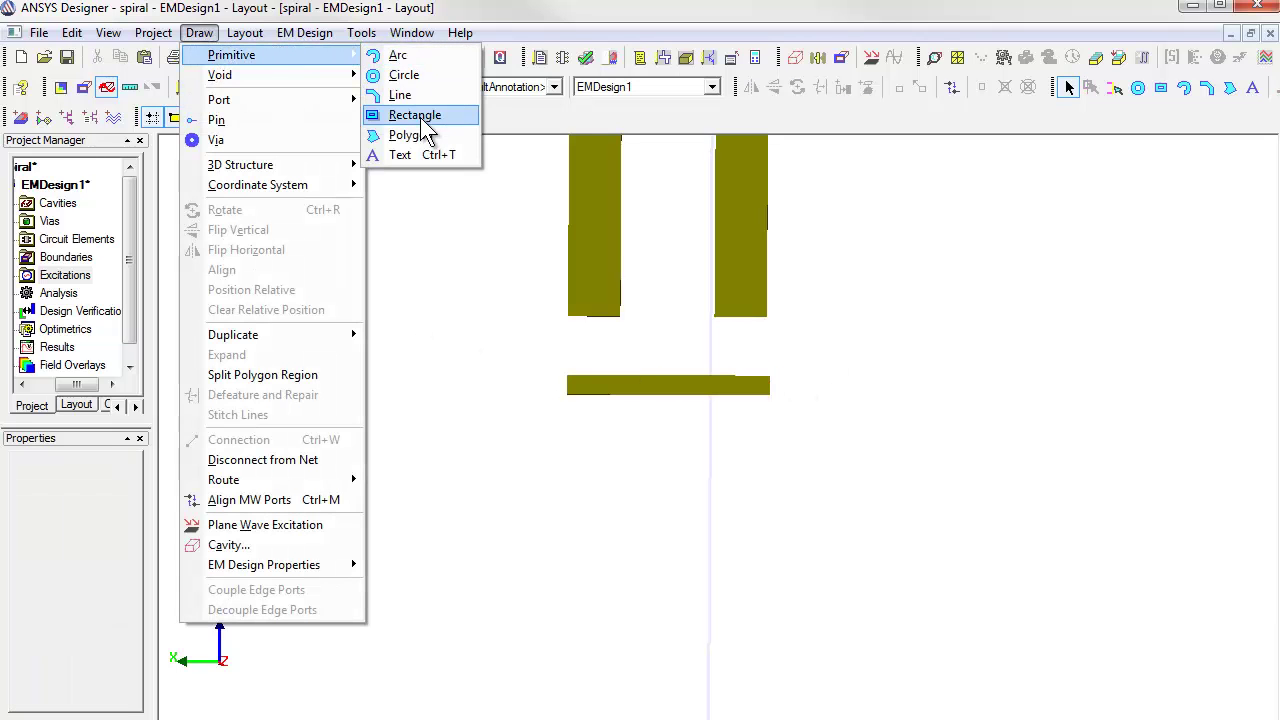
click(395, 115)
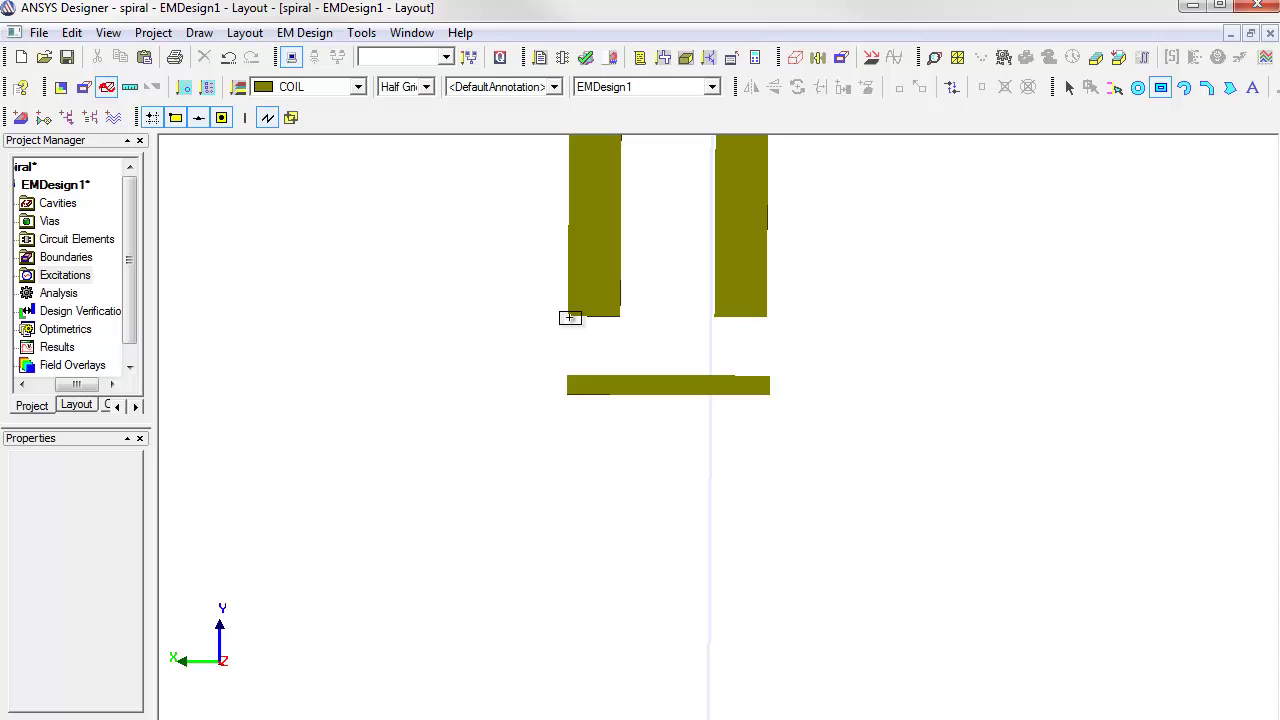
click(569, 318)
click(620, 337)
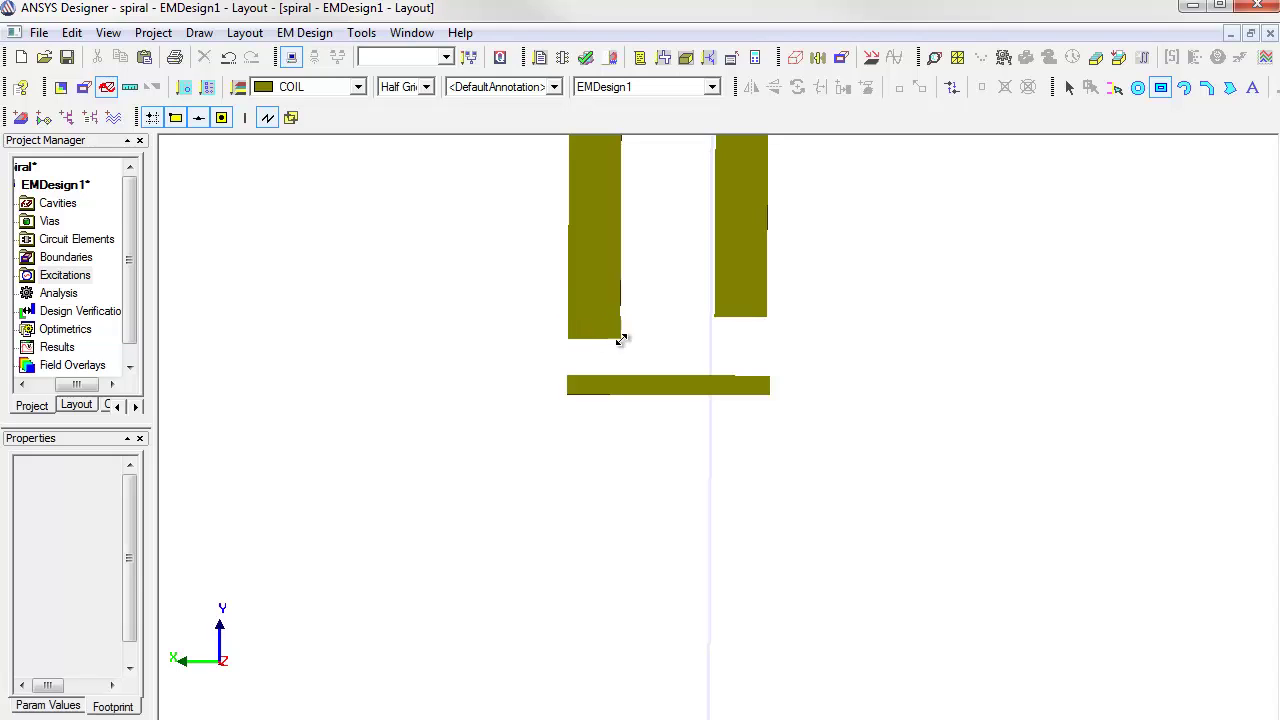
drag(591, 334, 594, 362)
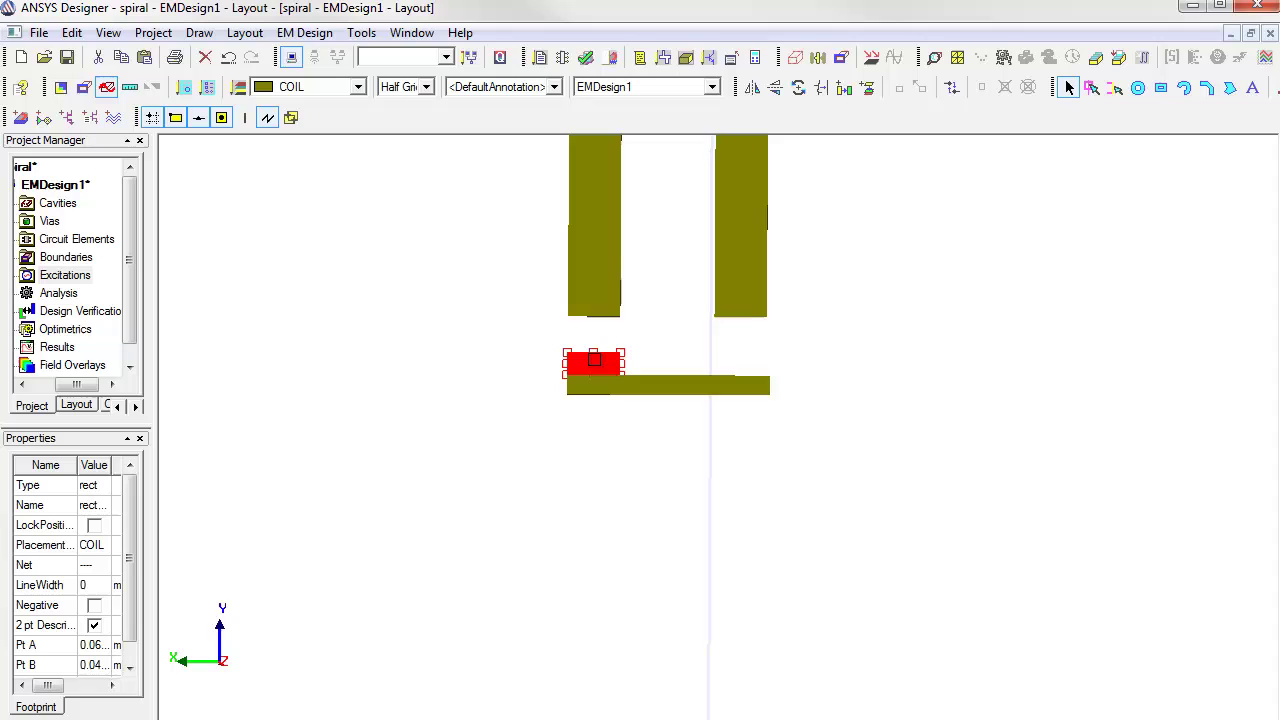
Copy the pad and paste it under the right terminal's end.
right_click(458, 171)
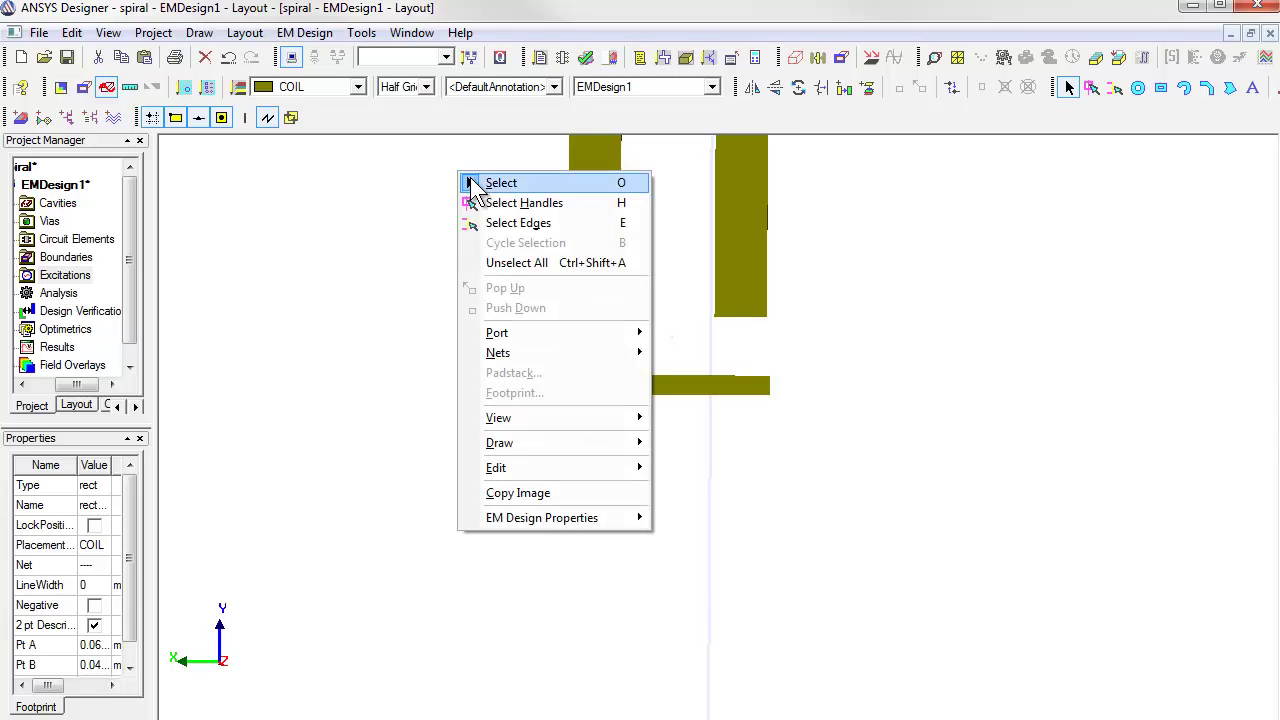
mouse_move(540, 467)
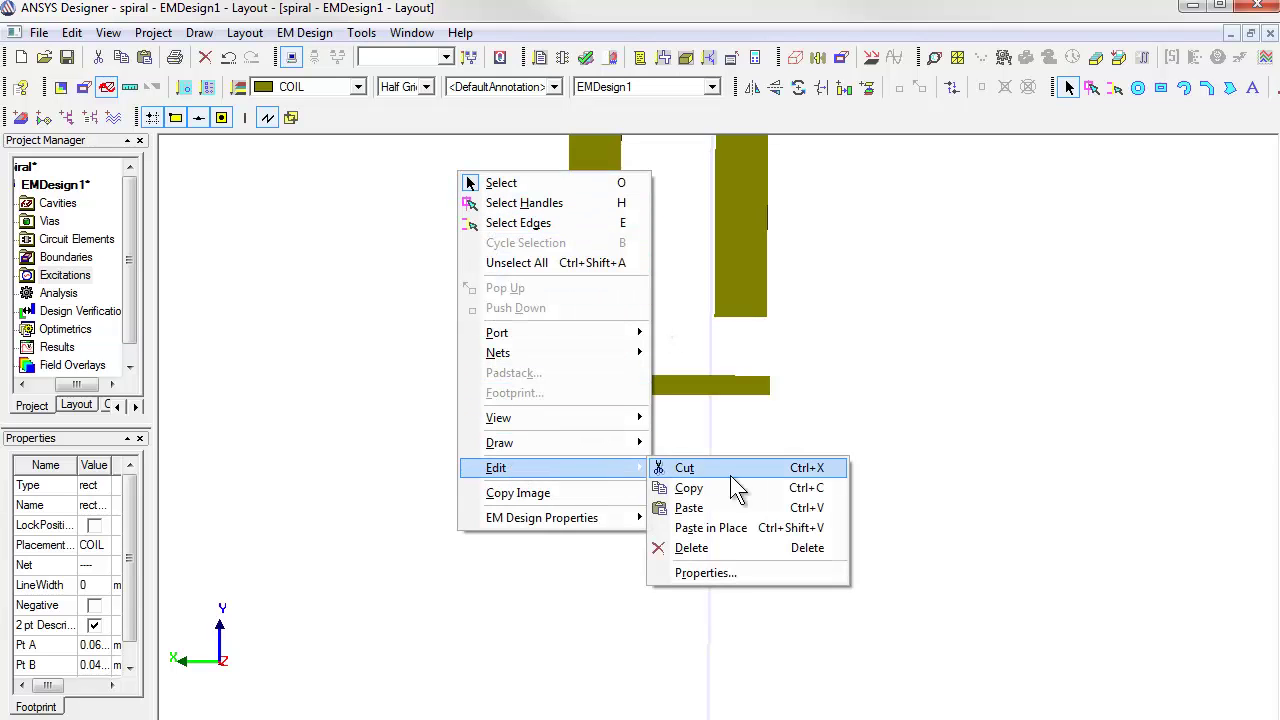
click(740, 489)
right_click(653, 158)
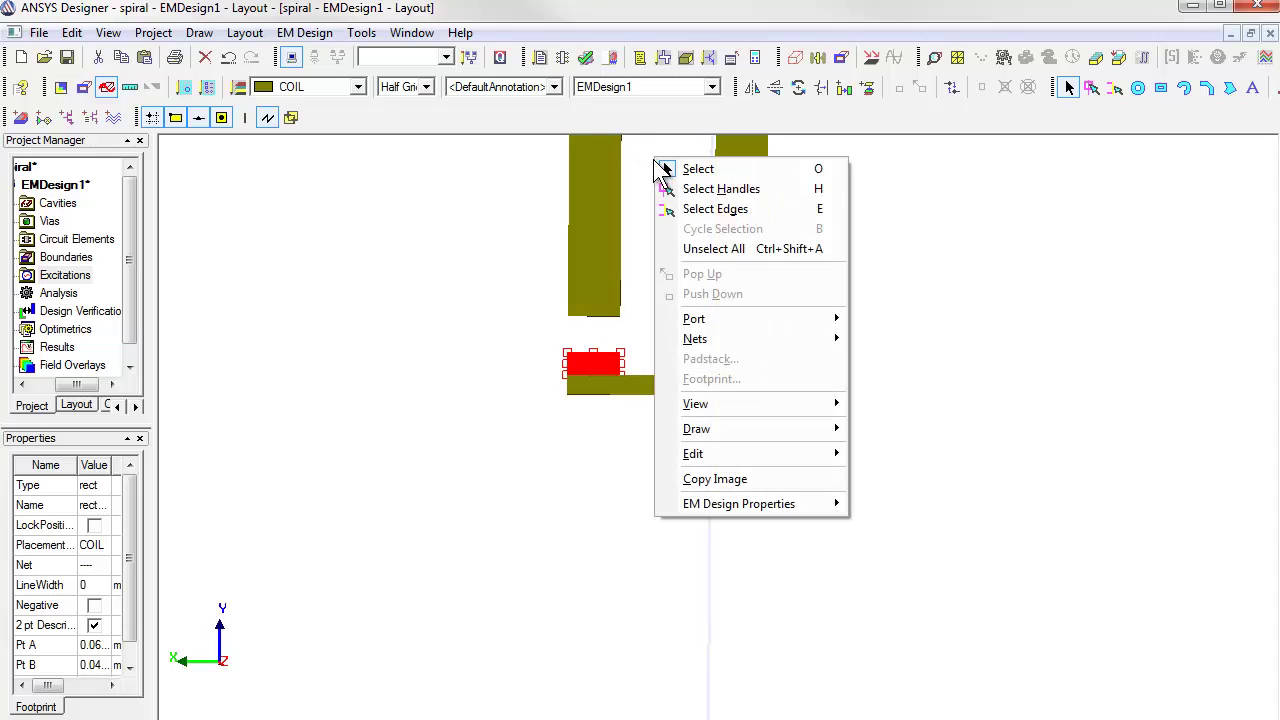
mouse_move(720, 454)
click(890, 494)
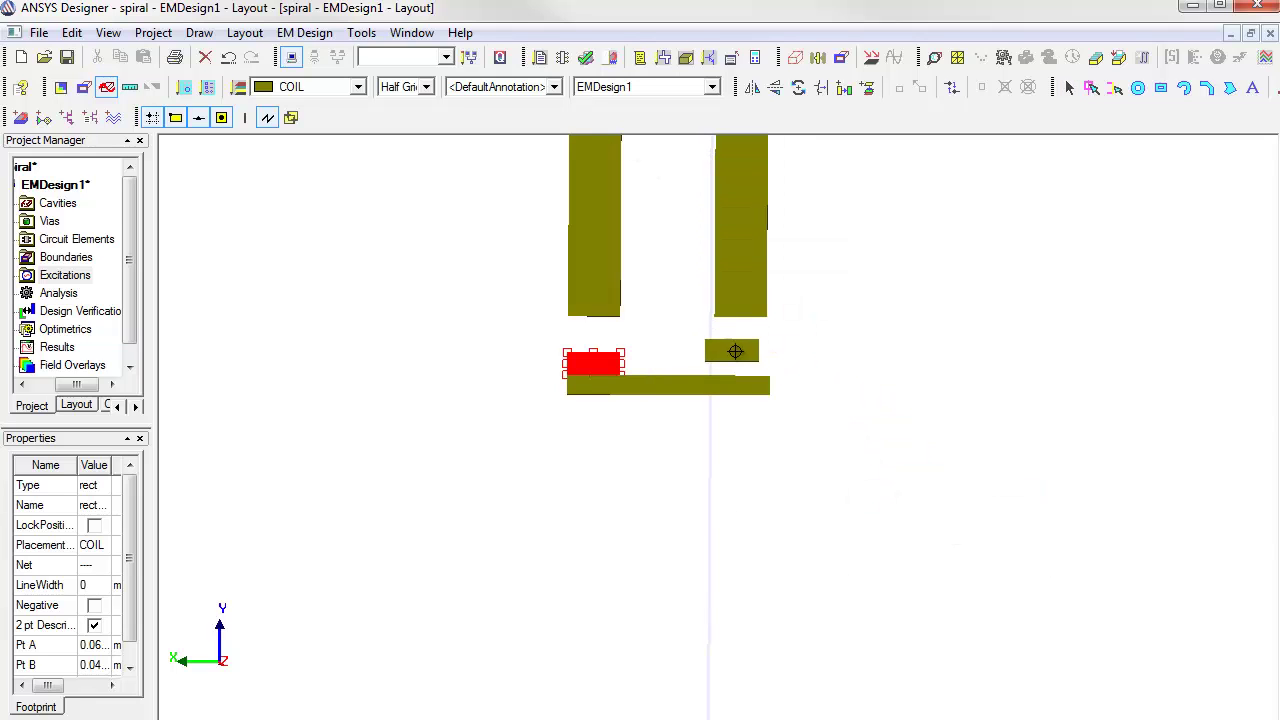
click(740, 352)
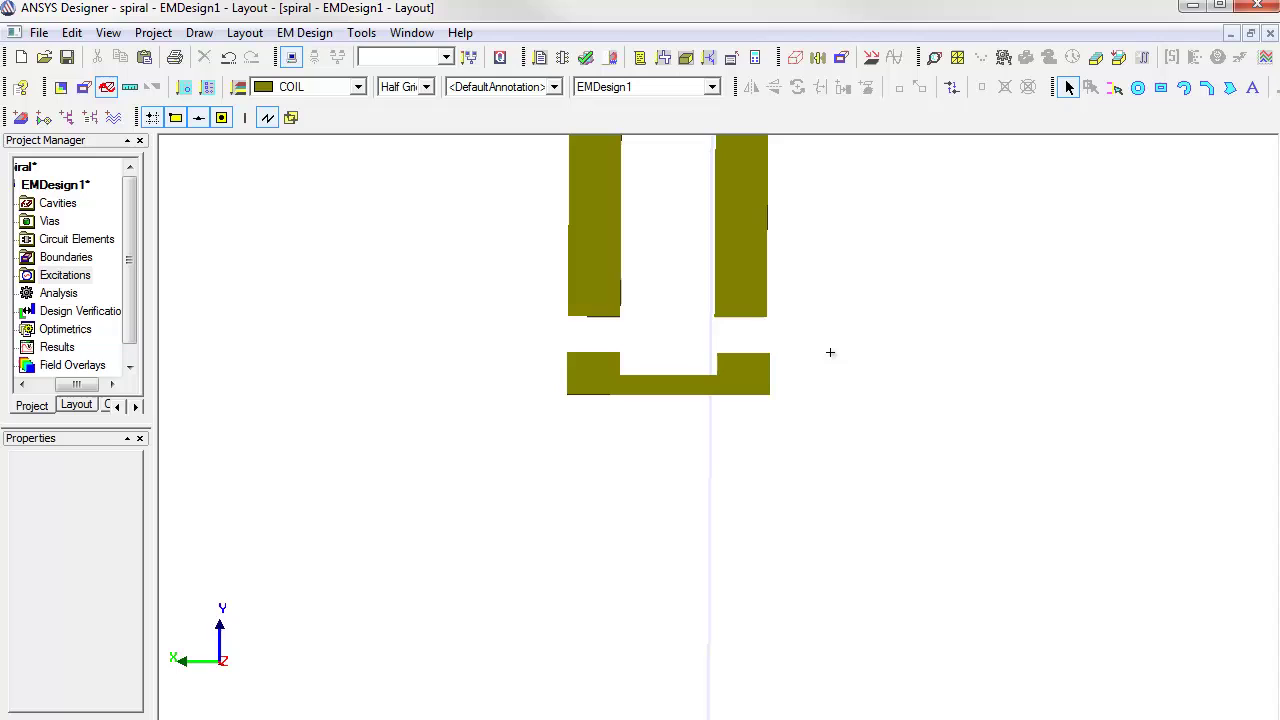
Switch to edge selection and create Port1 across the left terminal-to-pad gap.
right_click(455, 167)
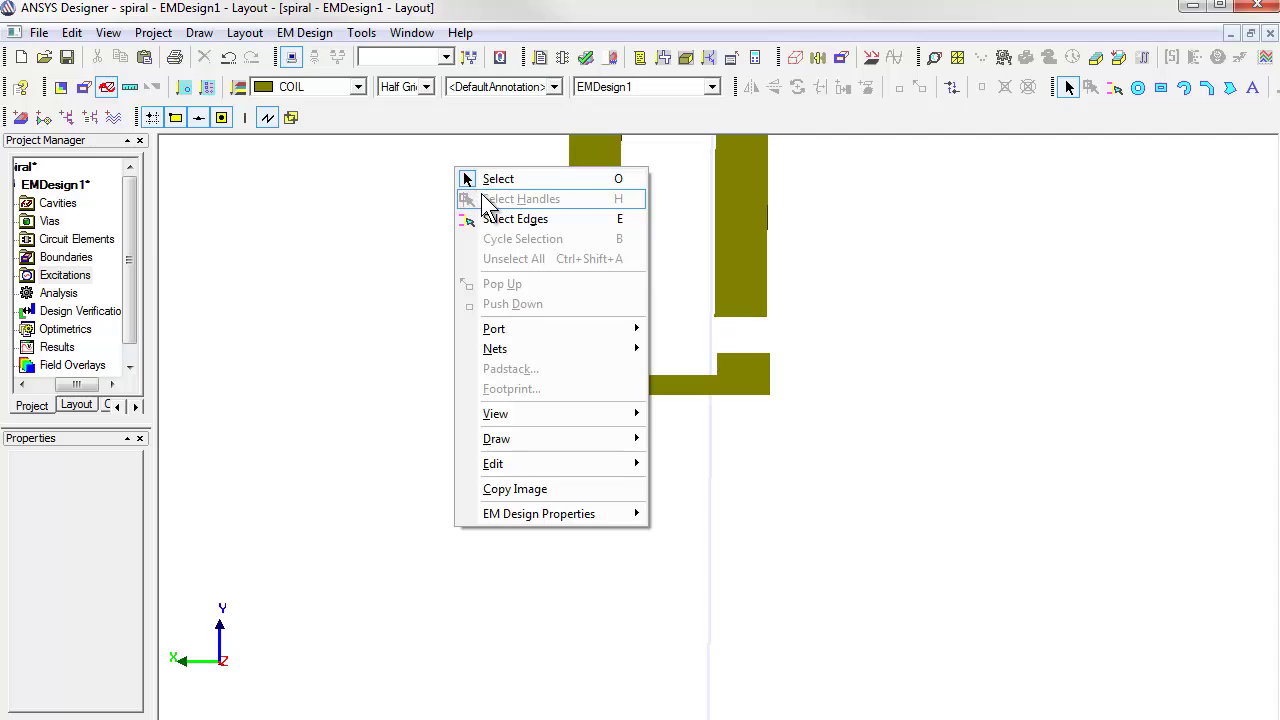
click(515, 219)
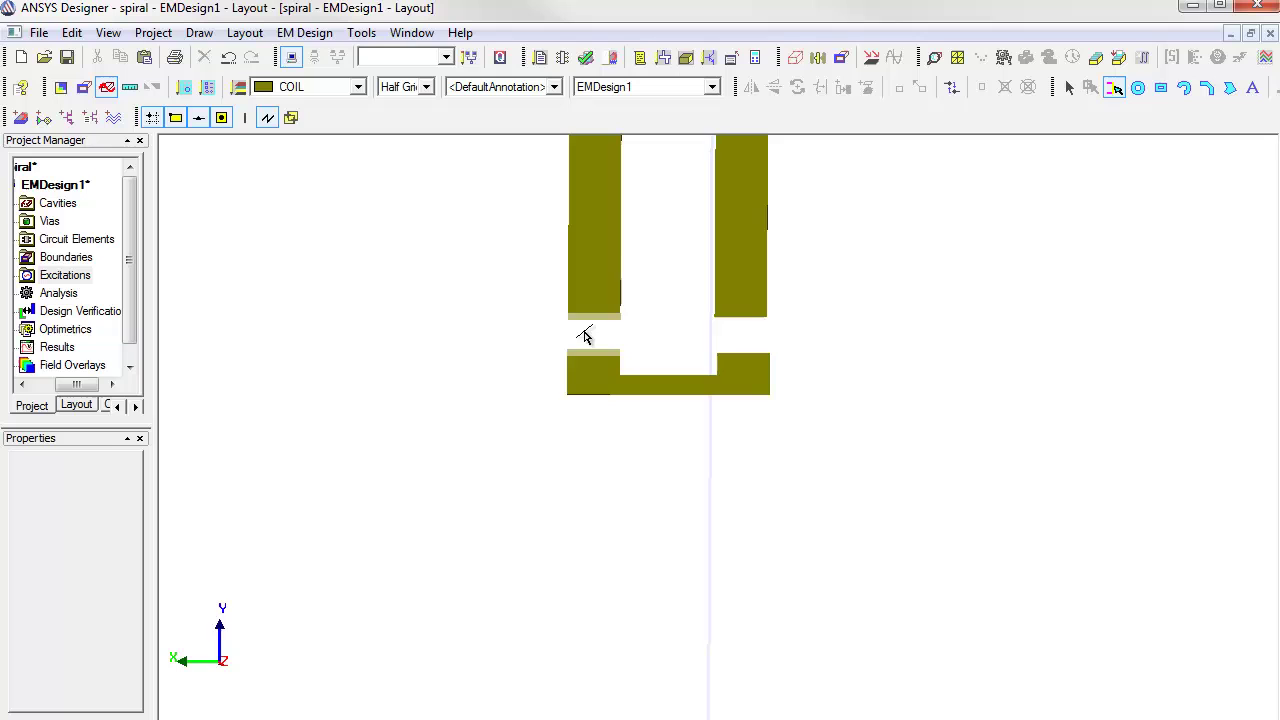
right_click(497, 214)
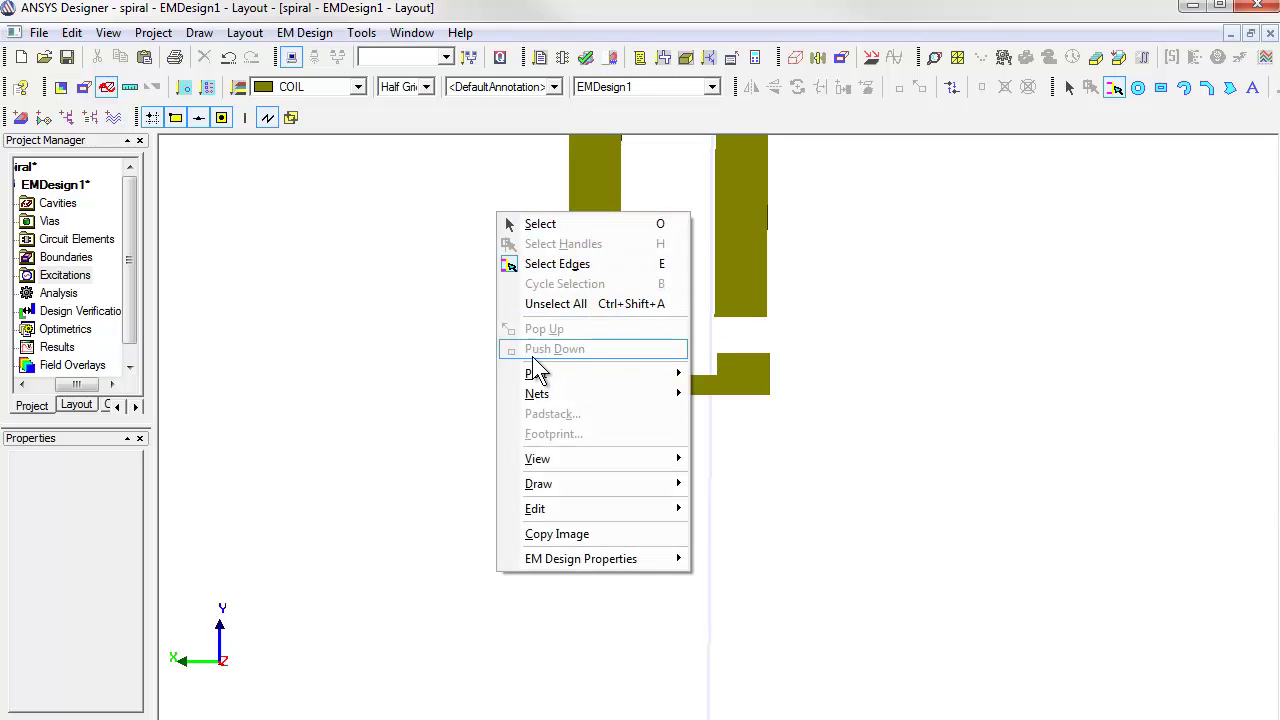
mouse_move(548, 373)
click(813, 381)
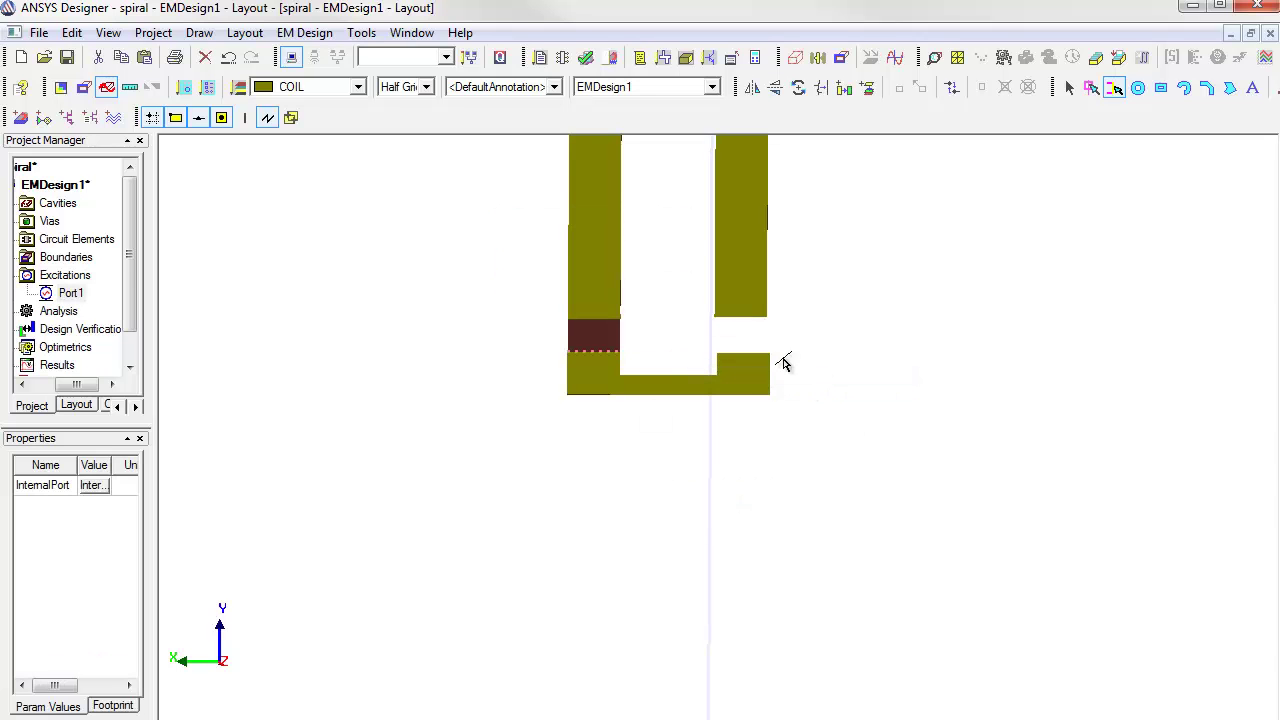
Create Port2 across the right gap, then check Port1 and Port2 properties.
click(740, 317)
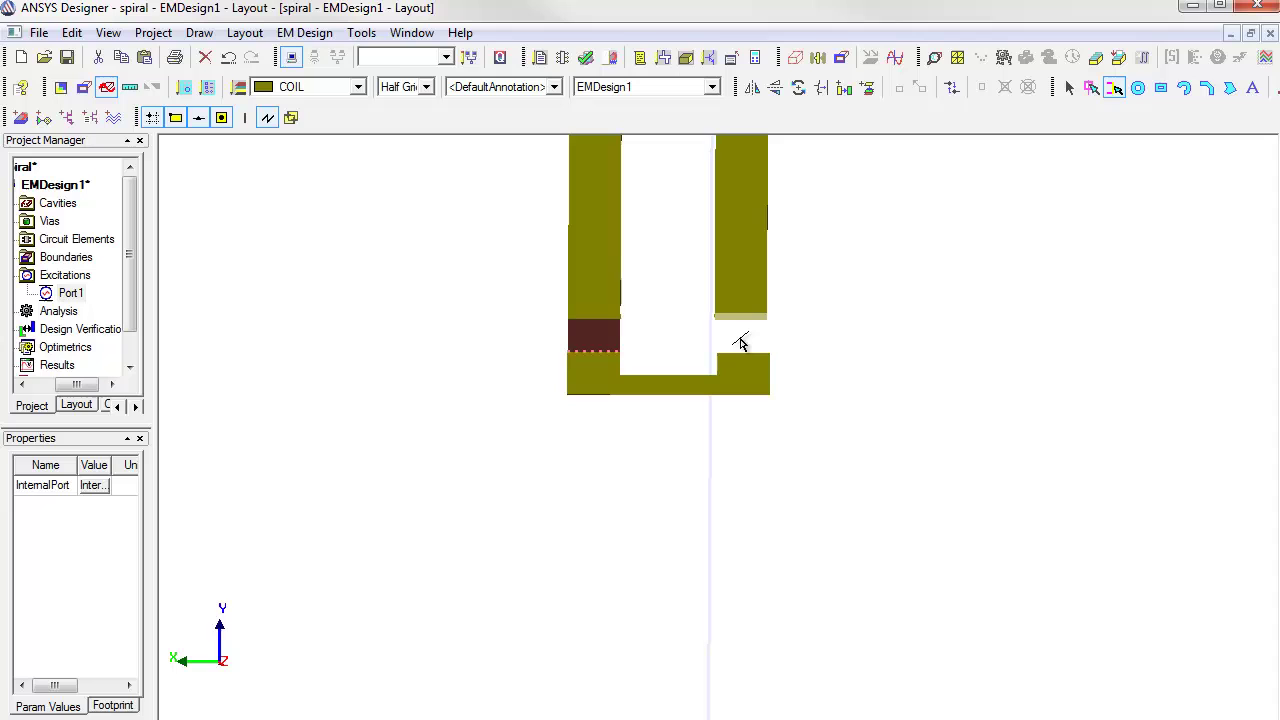
right_click(665, 219)
mouse_move(709, 380)
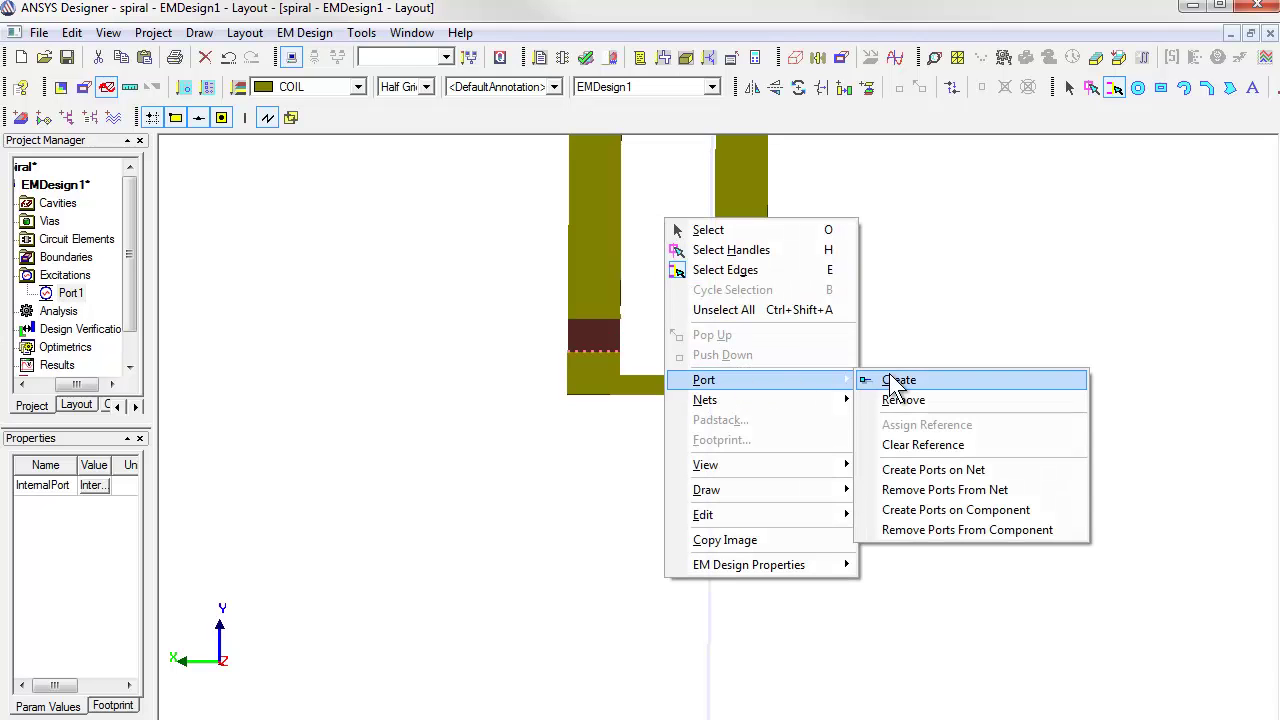
click(890, 380)
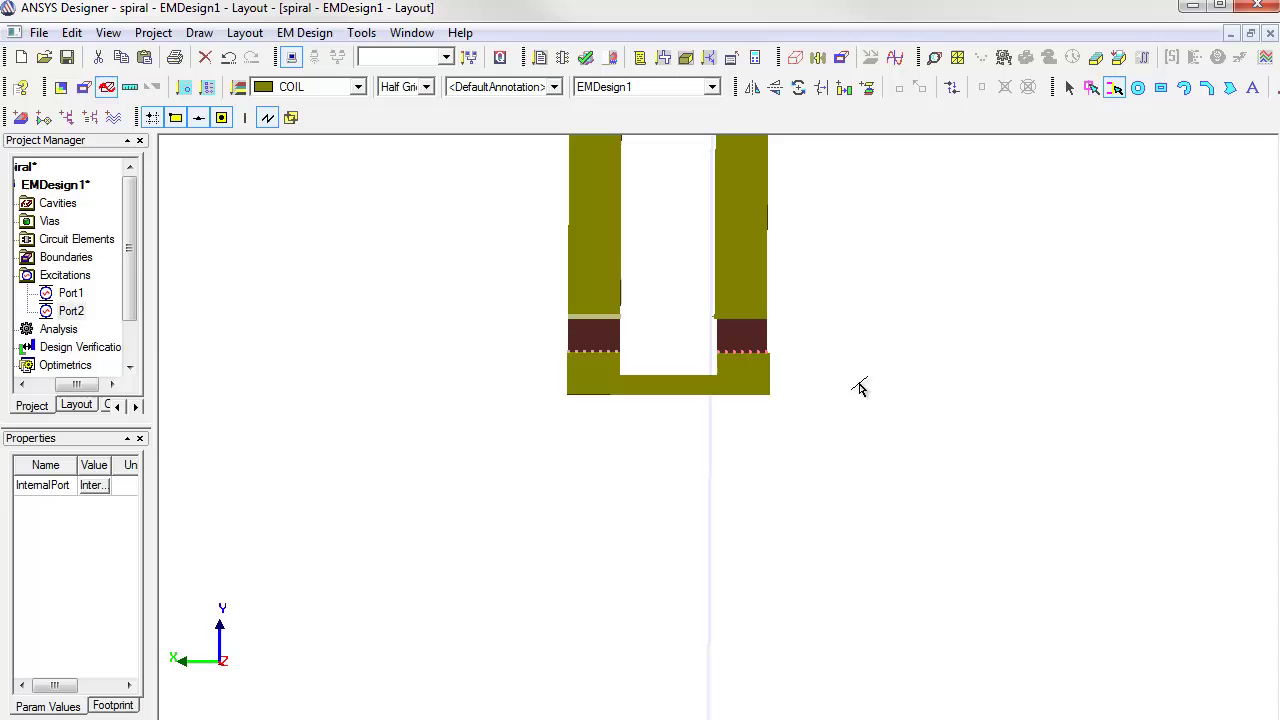
click(82, 294)
click(82, 312)
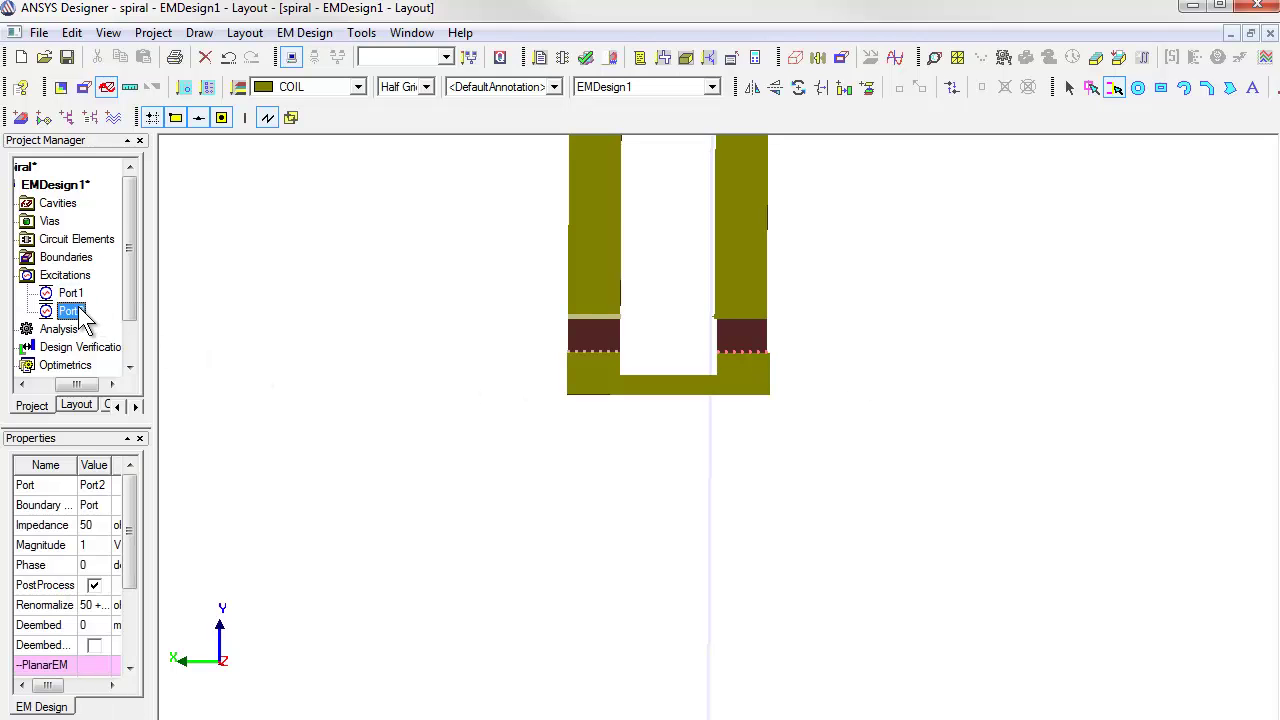